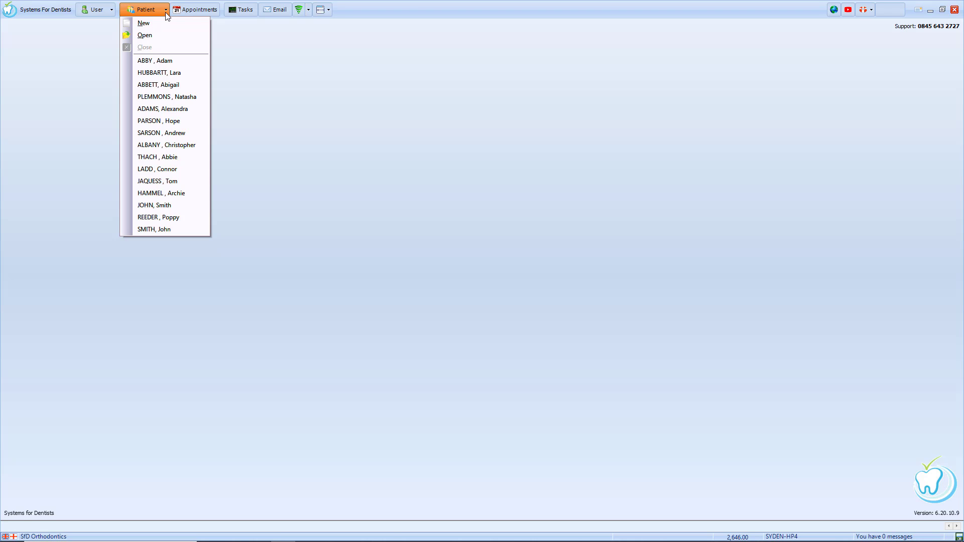
Step: Open the second recently viewed patient's record, then bring up the Select Patient search
left_click(168, 74)
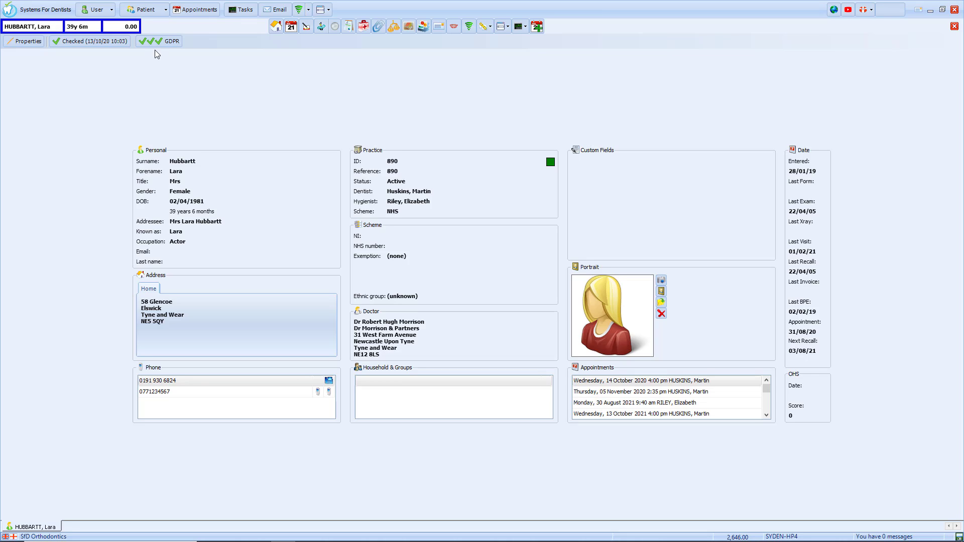
left_click(141, 10)
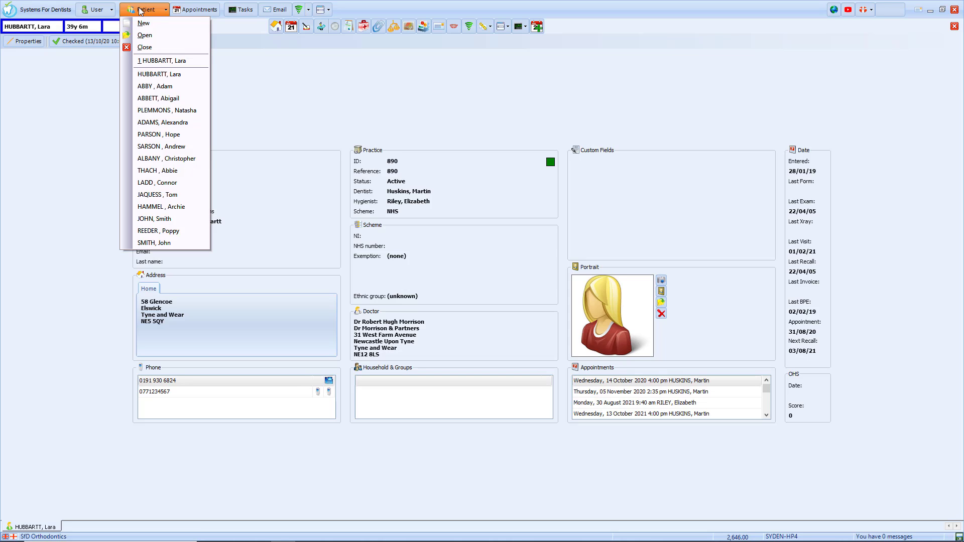
left_click(148, 35)
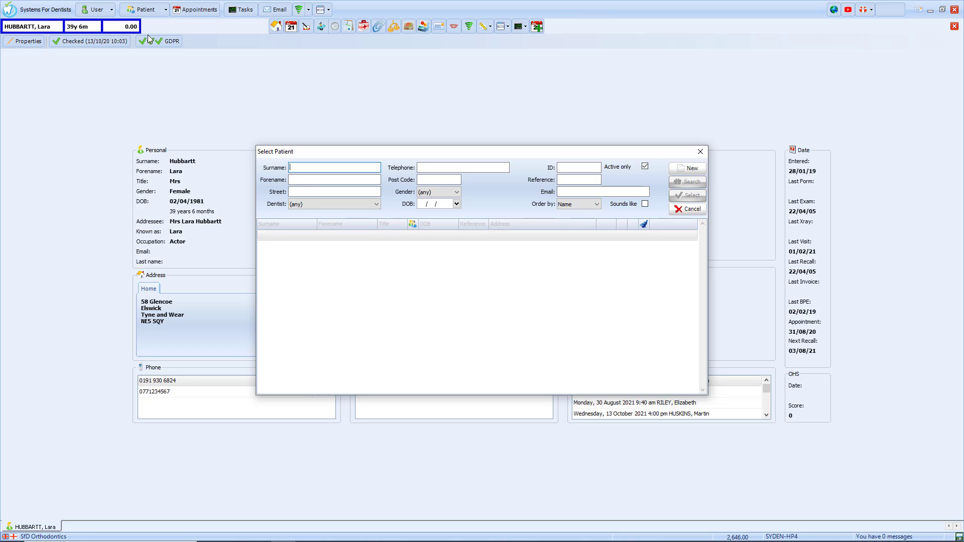
Step: Search for patients with surname 'A' and forename 'A', and select a result row
type("A")
key("Tab")
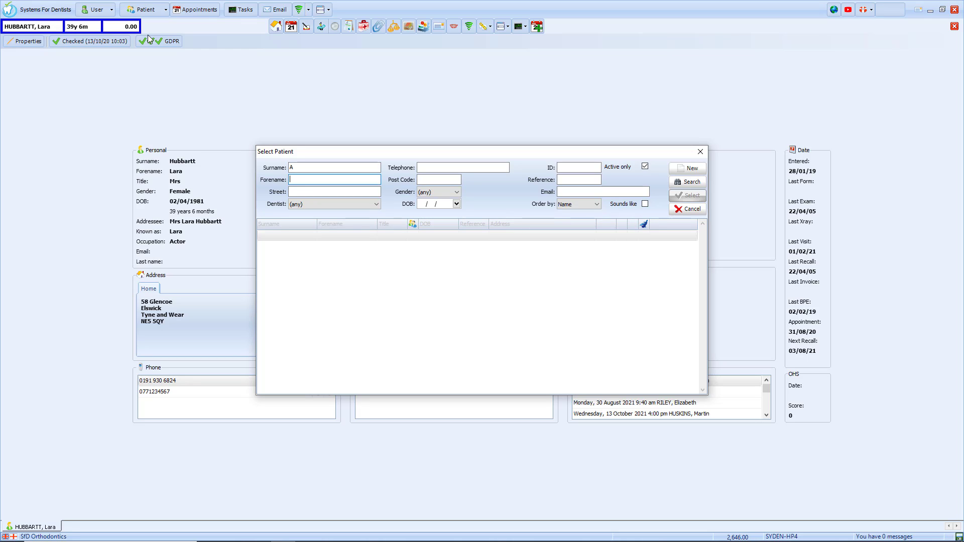
type("A")
left_click(701, 184)
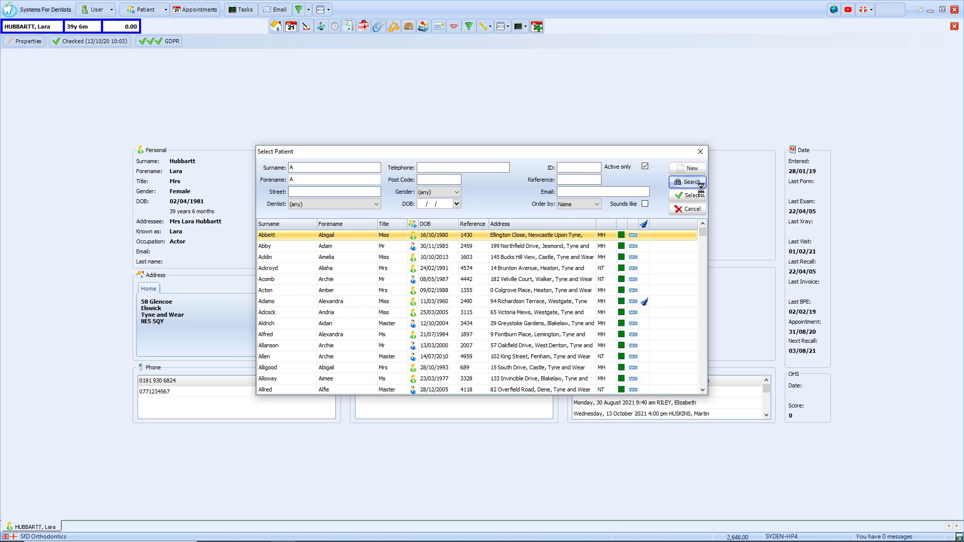
left_click(645, 303)
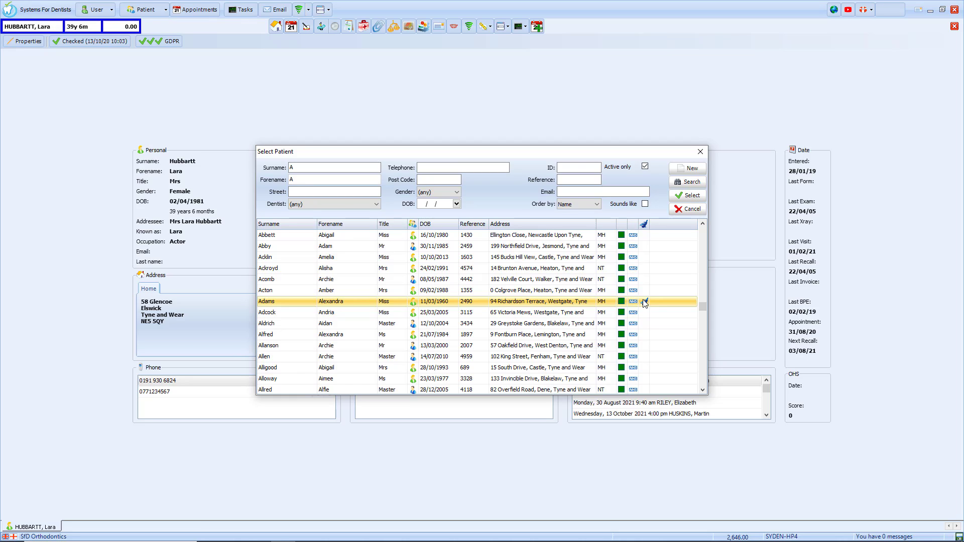
Step: Open the second search result's record and mark its details as checked at 13/10/20 10:12
double_click(451, 247)
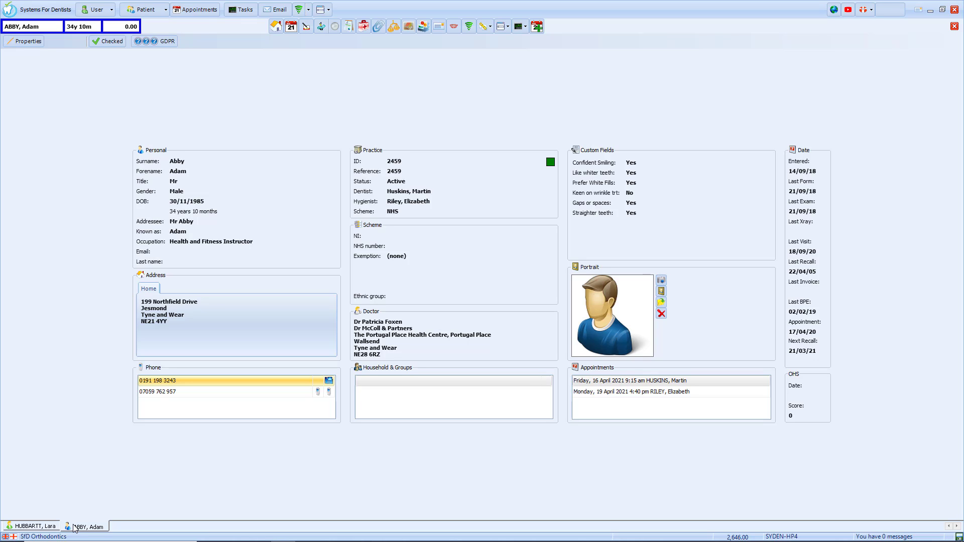
left_click(44, 527)
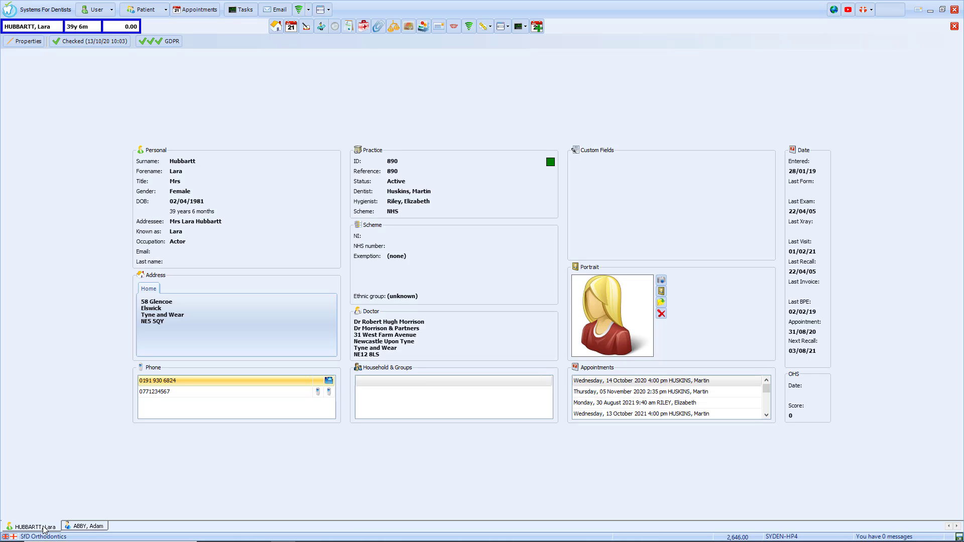
left_click(84, 527)
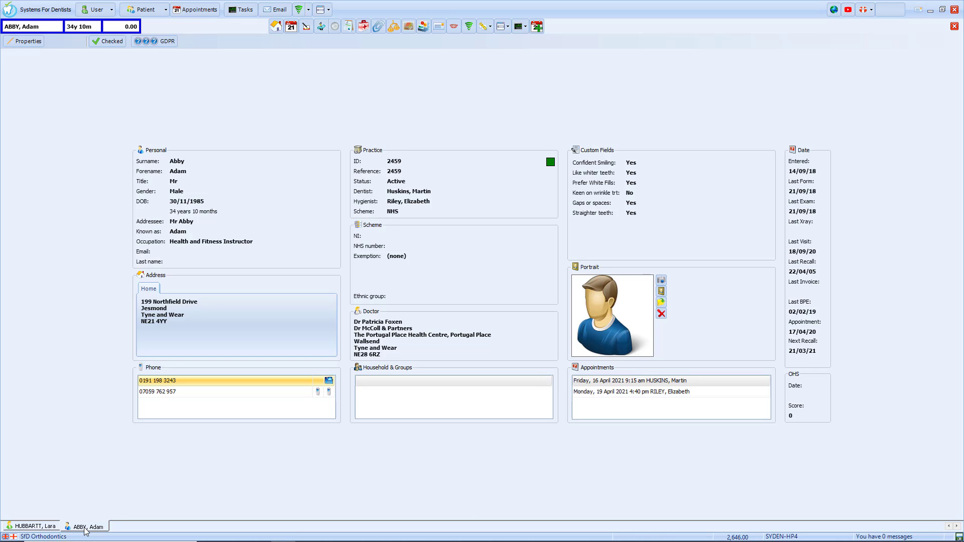
left_click(111, 42)
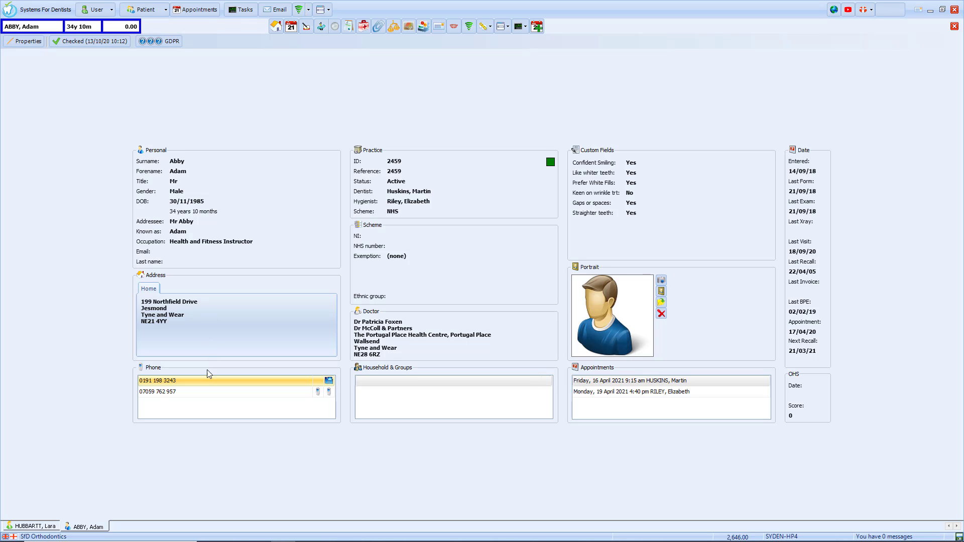
Step: Edit the patient's landline number and save the updated patient properties
double_click(206, 392)
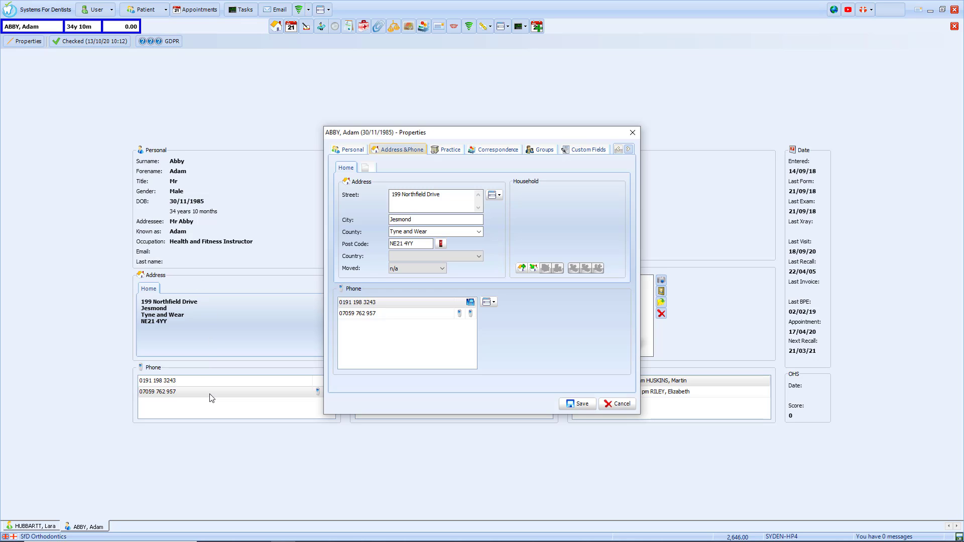
left_click(492, 303)
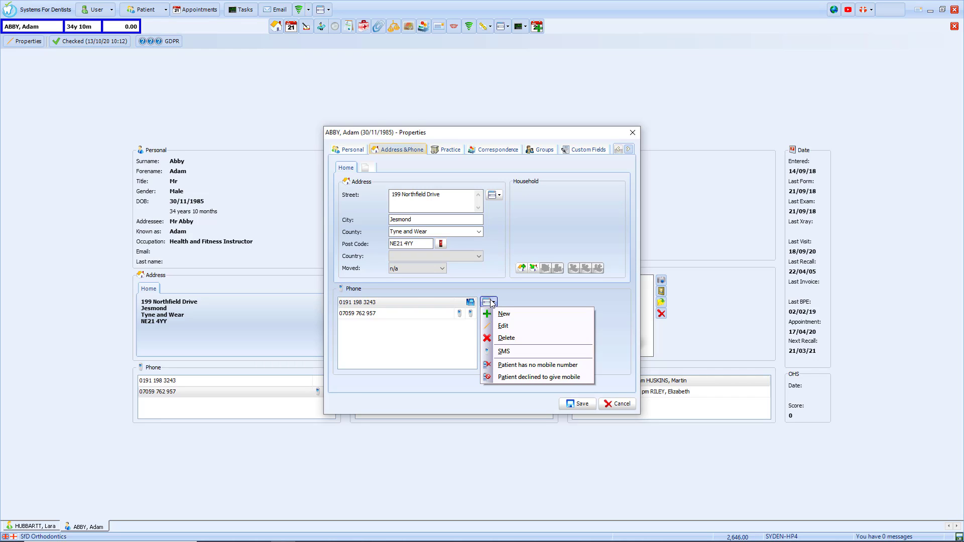
left_click(503, 326)
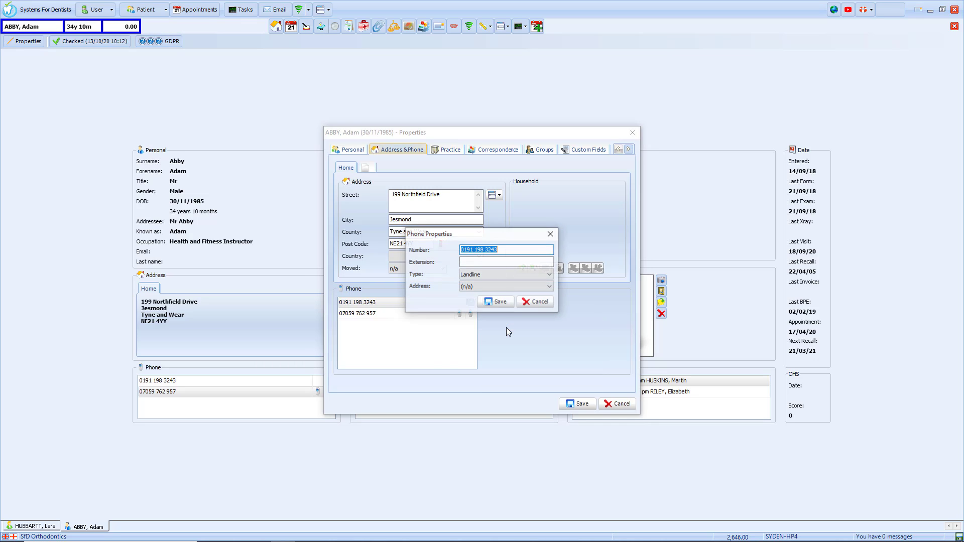
left_click(514, 248)
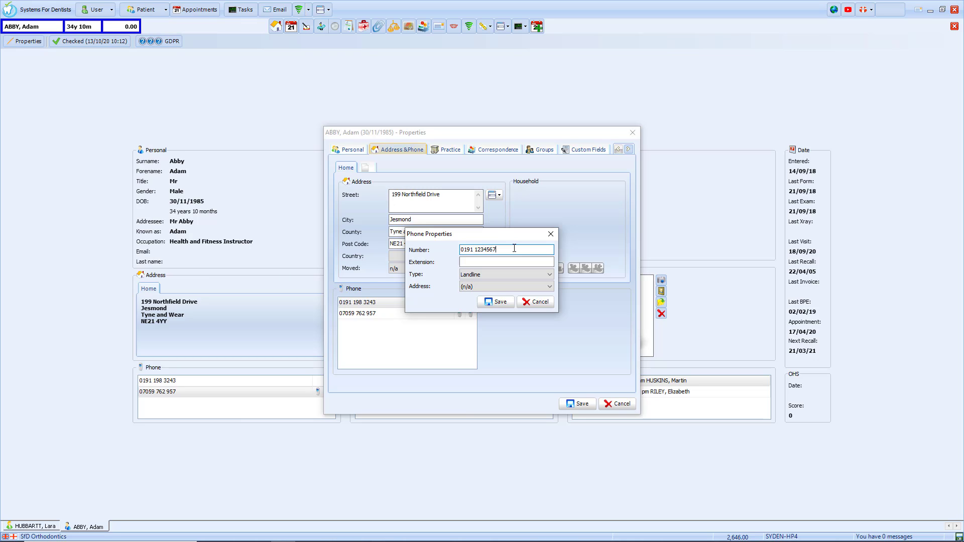
left_click(505, 302)
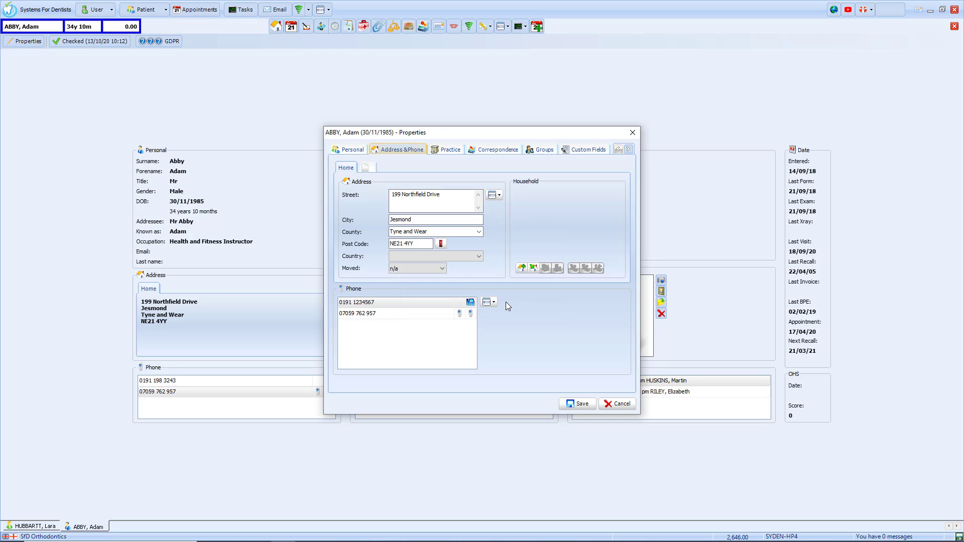
left_click(576, 405)
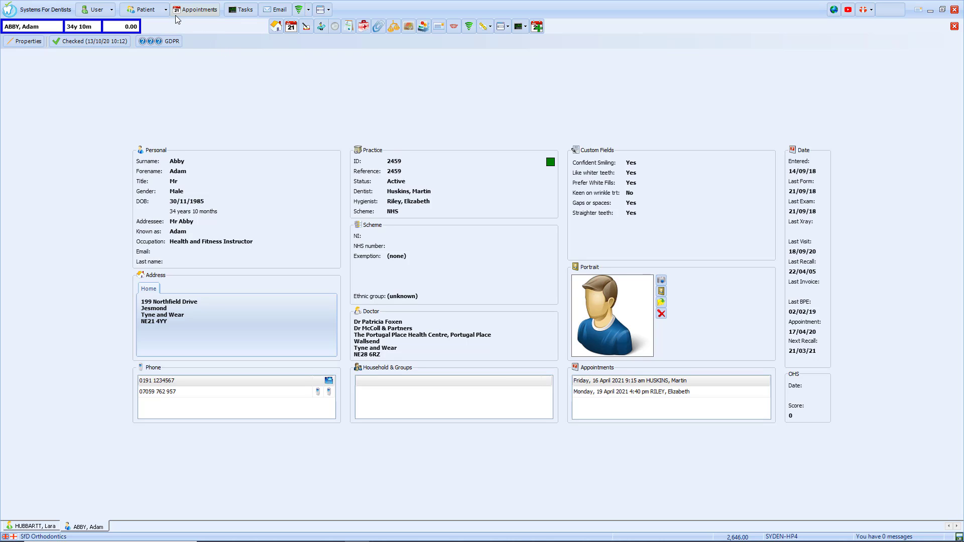
Step: Start a new patient record with the patient's surname, forename and title Mr
left_click(159, 11)
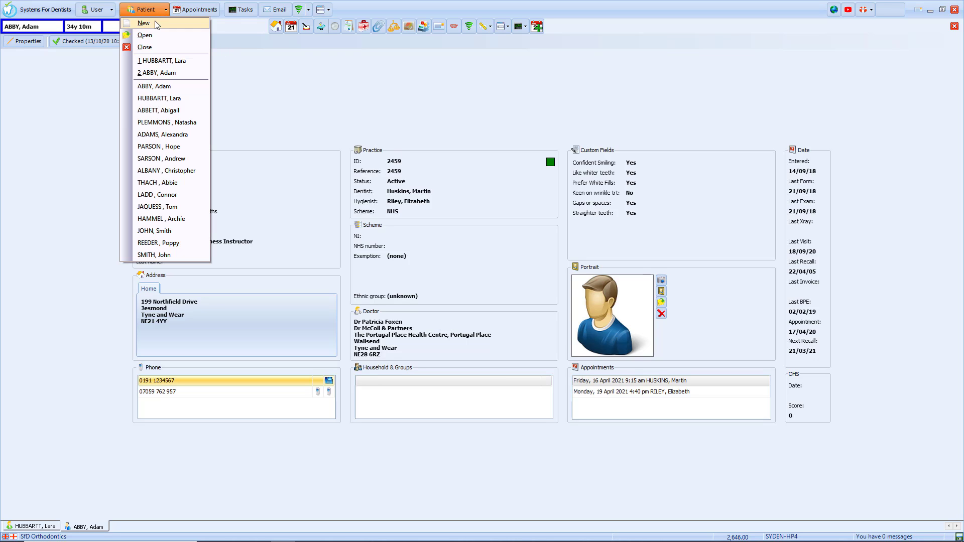
left_click(157, 25)
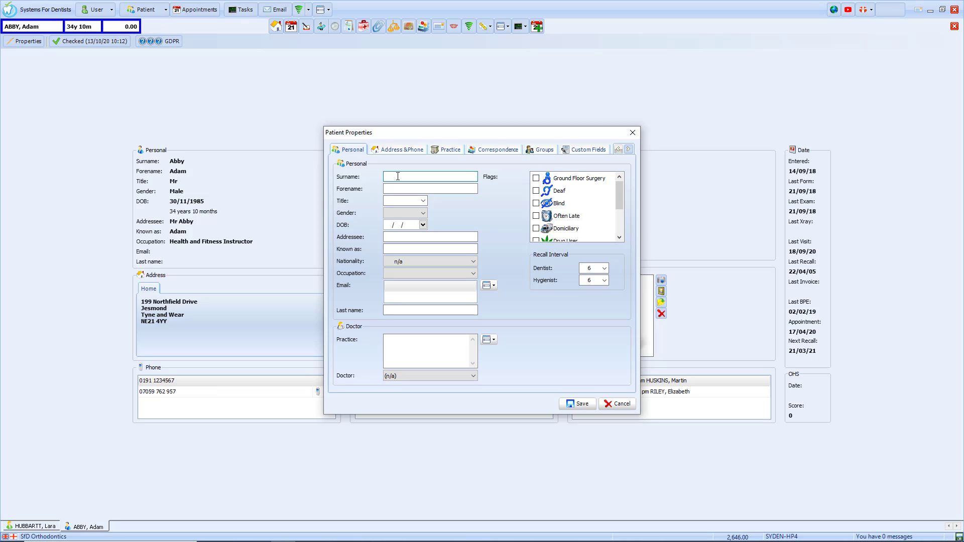
type("Smith")
key("Tab")
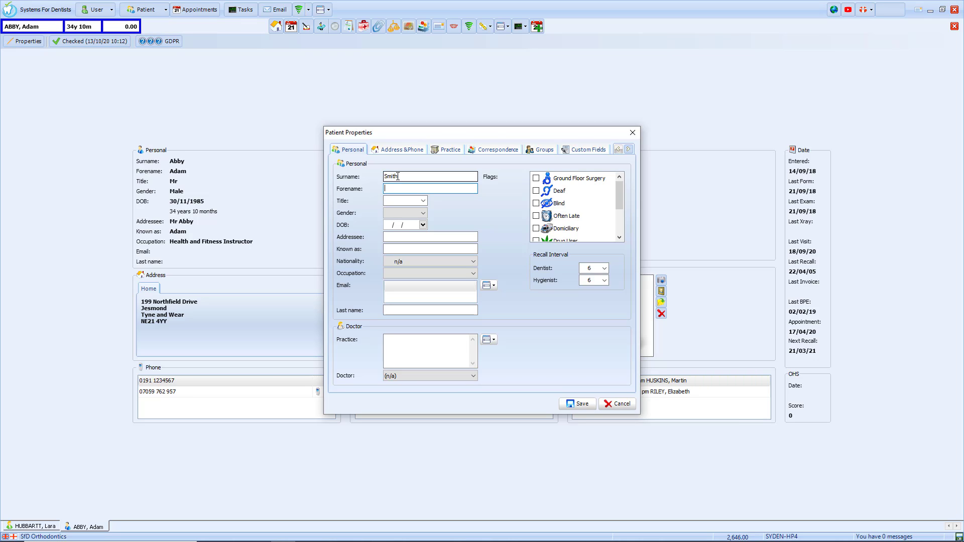
type("John")
left_click(423, 202)
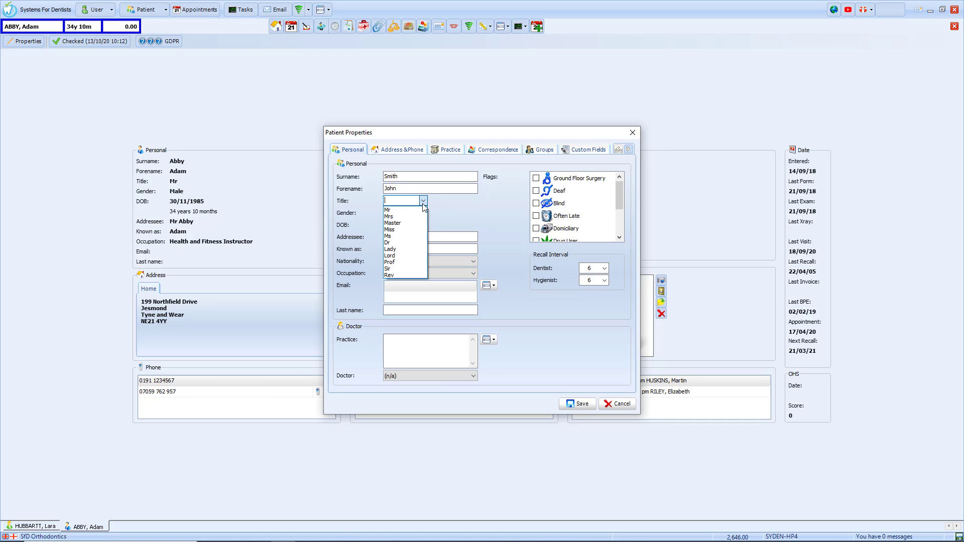
left_click(406, 210)
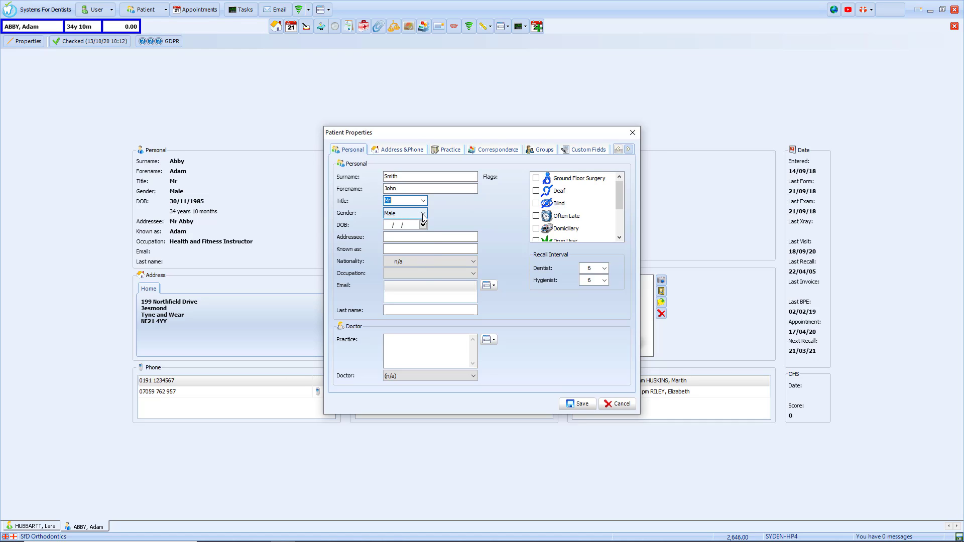
Step: Keep gender Male, set date of birth 01/01/1980, add a known-as name, leave nationality and occupation unset
left_click(423, 215)
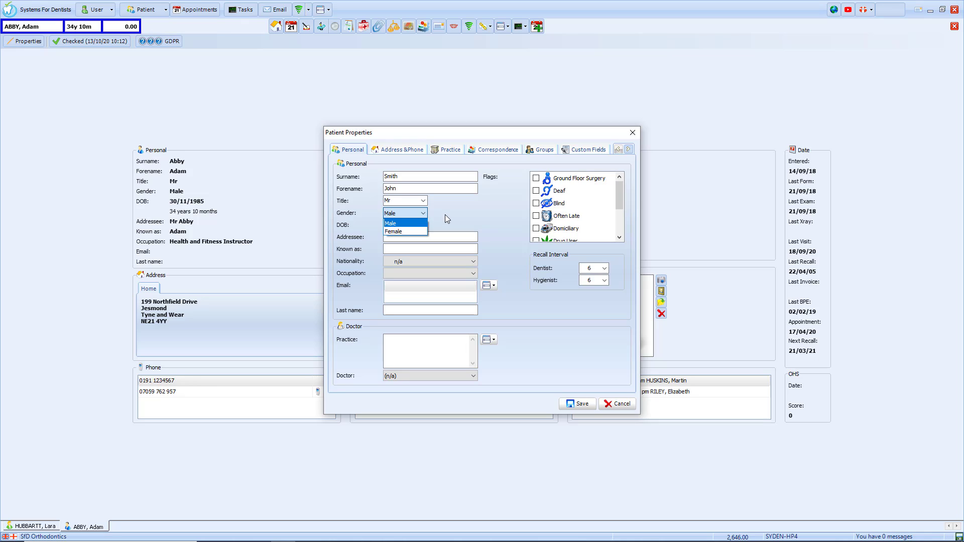
left_click(445, 215)
left_click(388, 226)
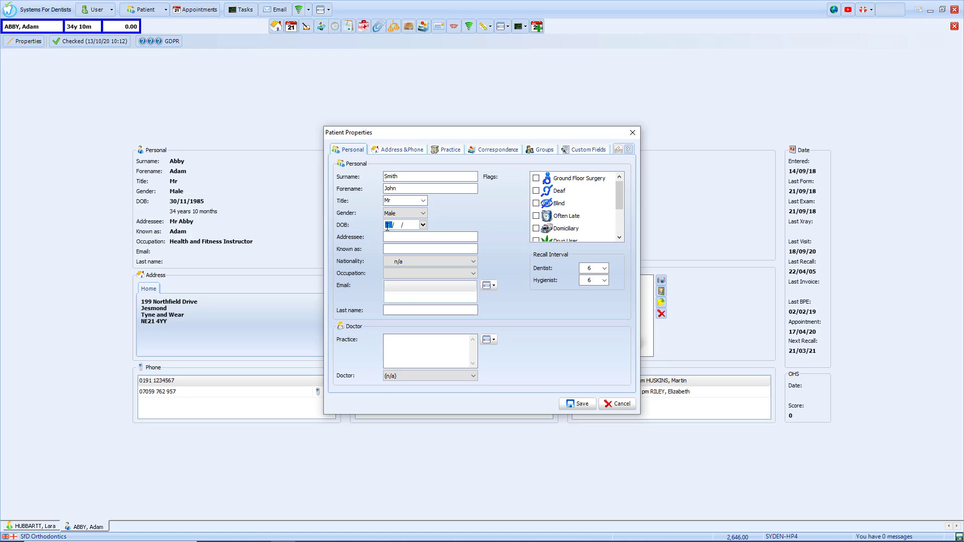
type("01/01/1980")
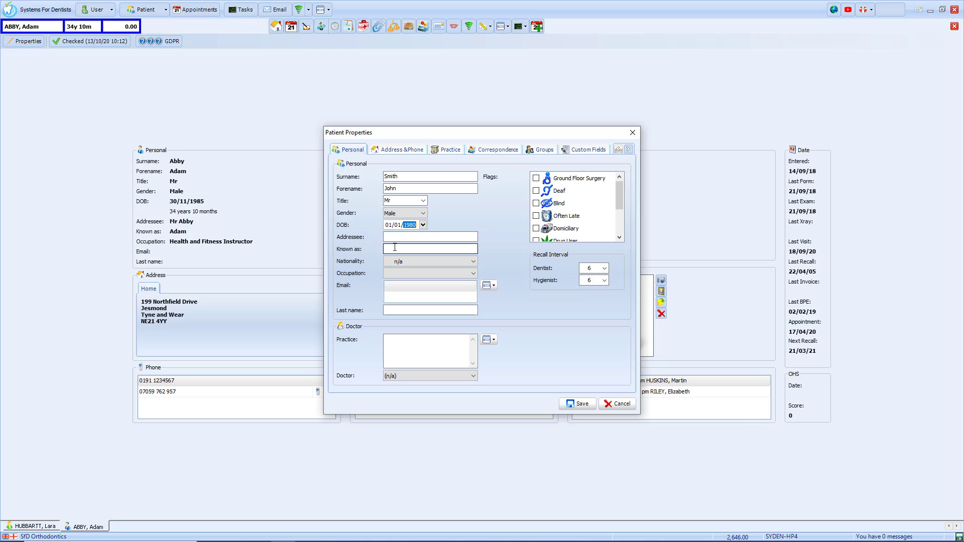
left_click(395, 247)
type("Jim")
left_click(462, 259)
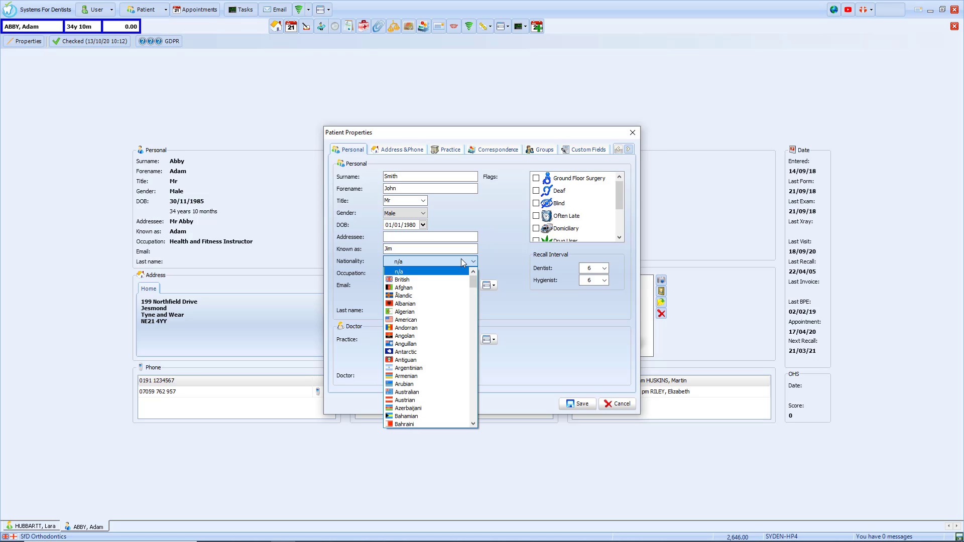
left_click(462, 259)
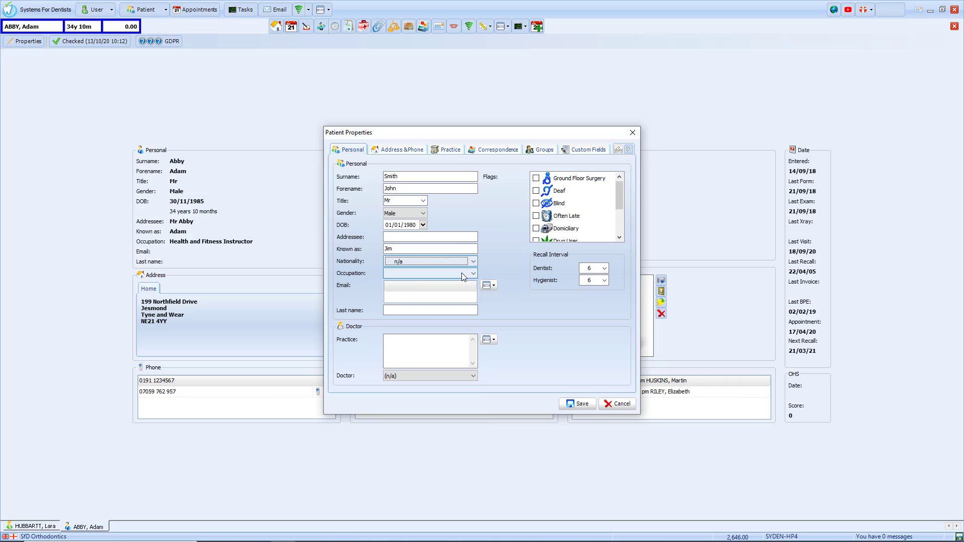
left_click(462, 273)
left_click(463, 276)
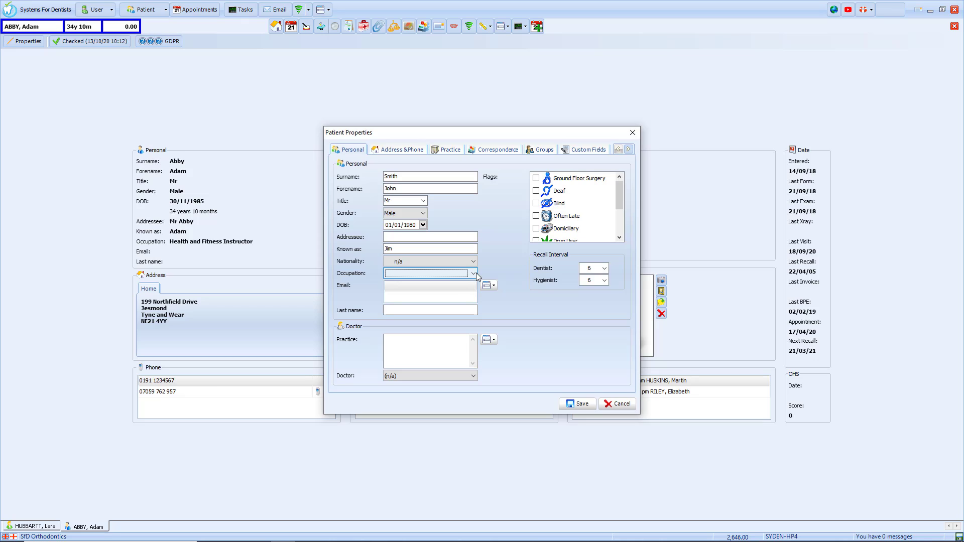
Step: Add the patient's email address and tick the Ground Floor Surgery flag
left_click(489, 286)
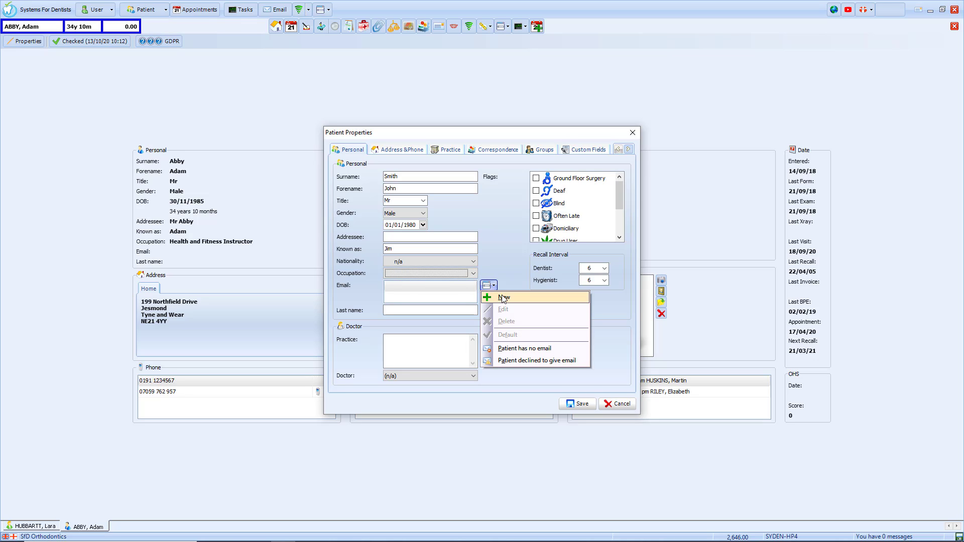
left_click(504, 297)
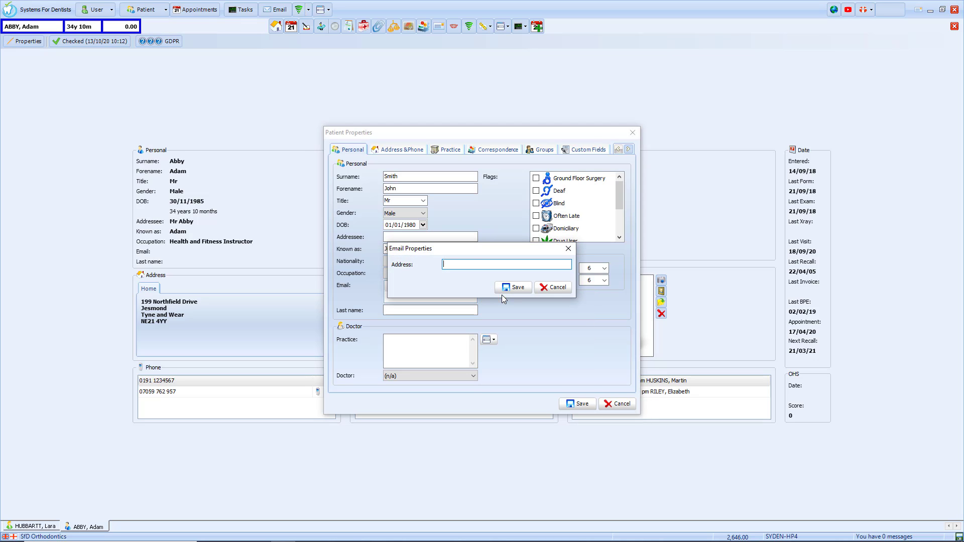
left_click(513, 295)
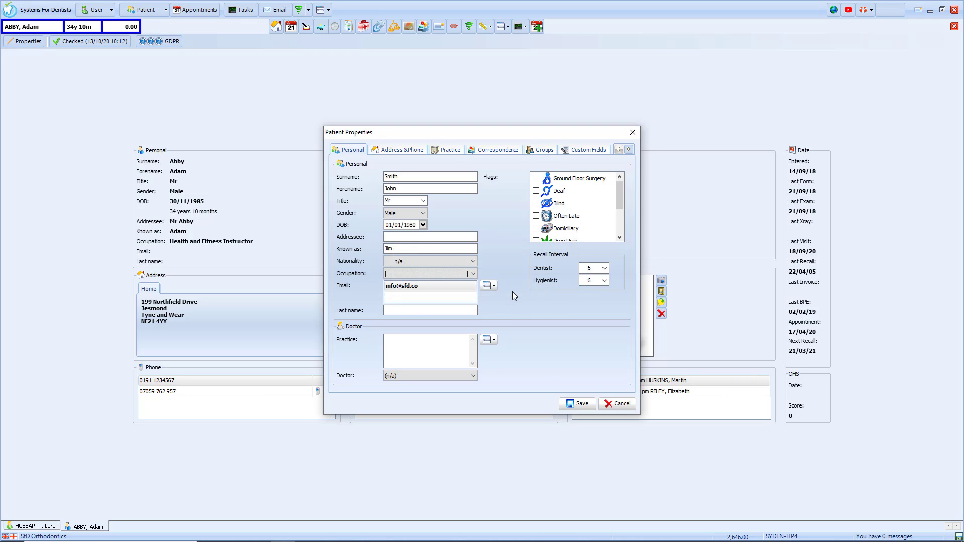
left_click(455, 311)
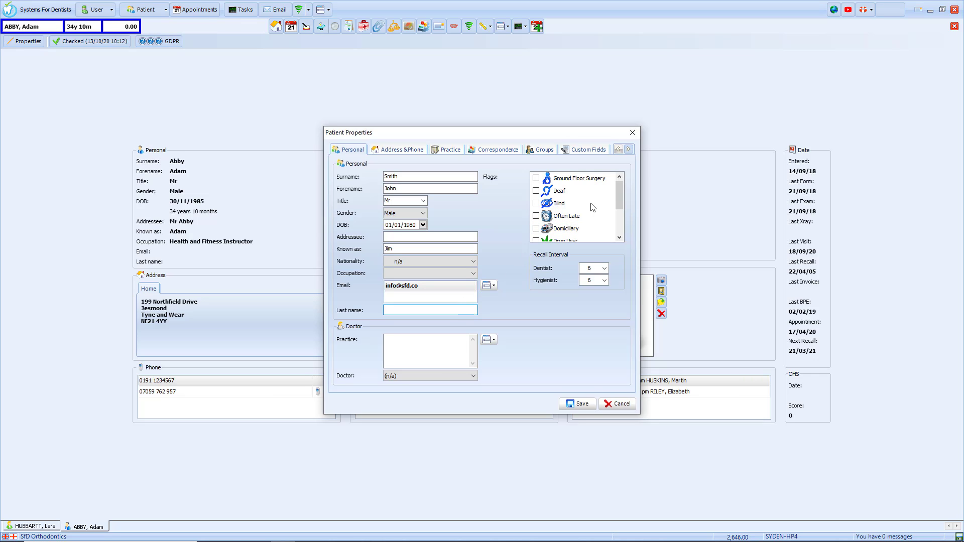
mouse_move(617, 191)
left_mouse_down()
mouse_move(625, 227)
mouse_move(625, 183)
left_mouse_up()
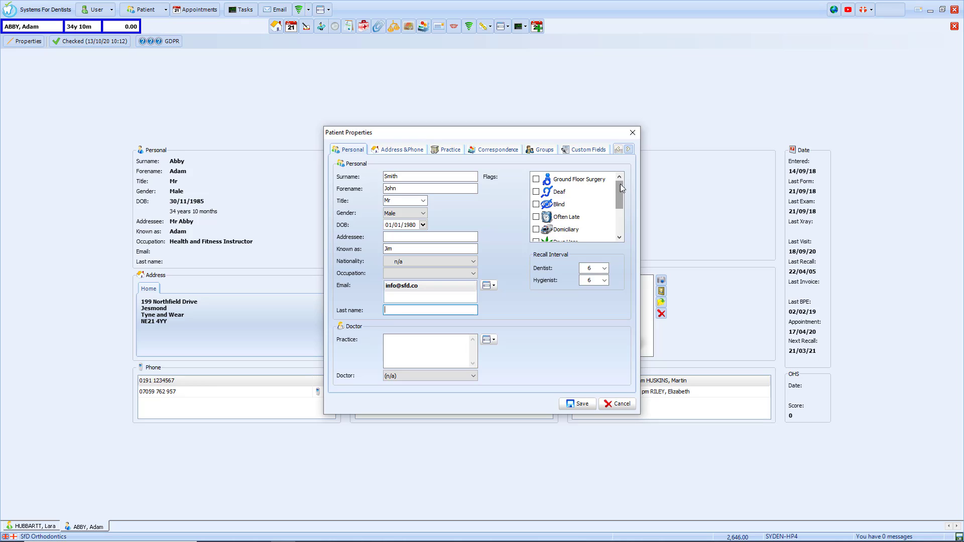
left_click(536, 179)
Step: Set the patient's medical practice to Battle Hill Health Centre with its first listed doctor
left_click(494, 341)
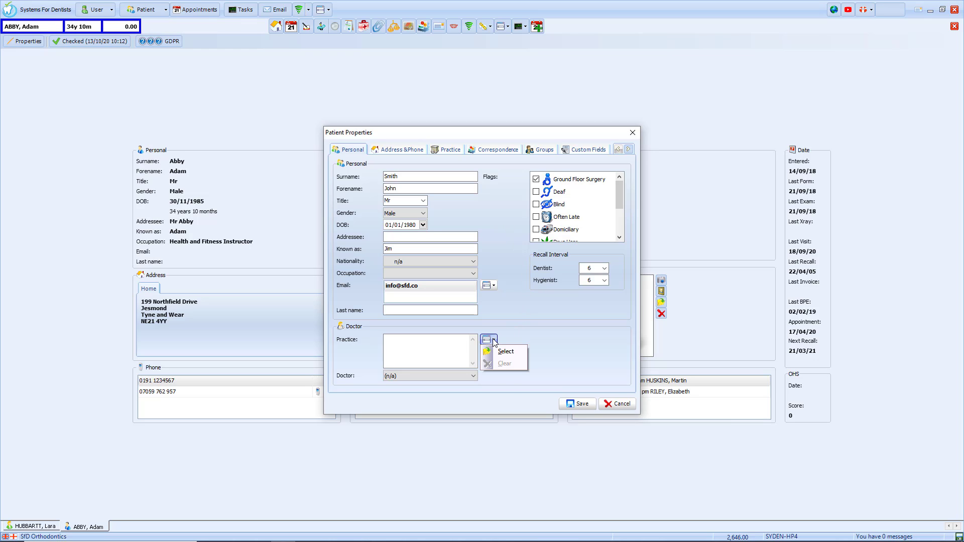
left_click(503, 352)
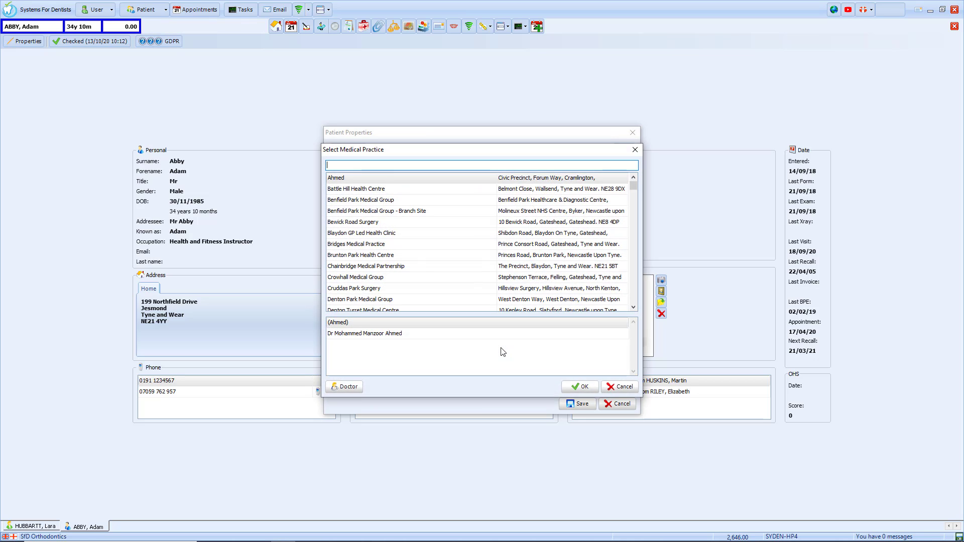
left_click(388, 190)
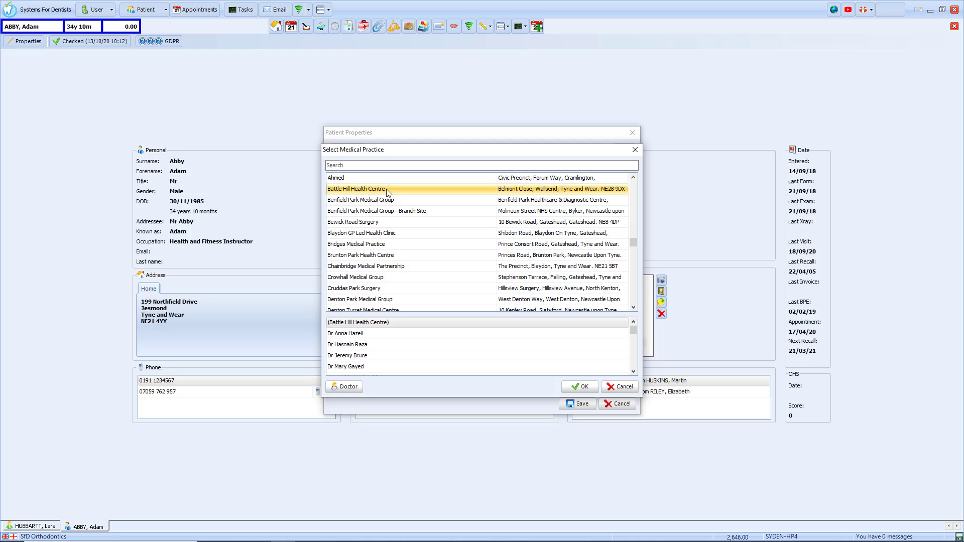
left_click(367, 336)
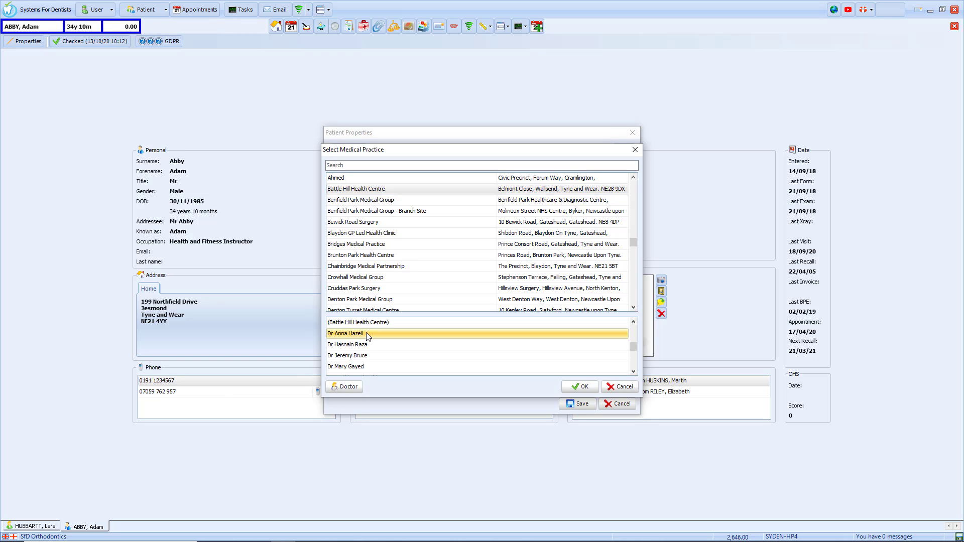
left_click(578, 387)
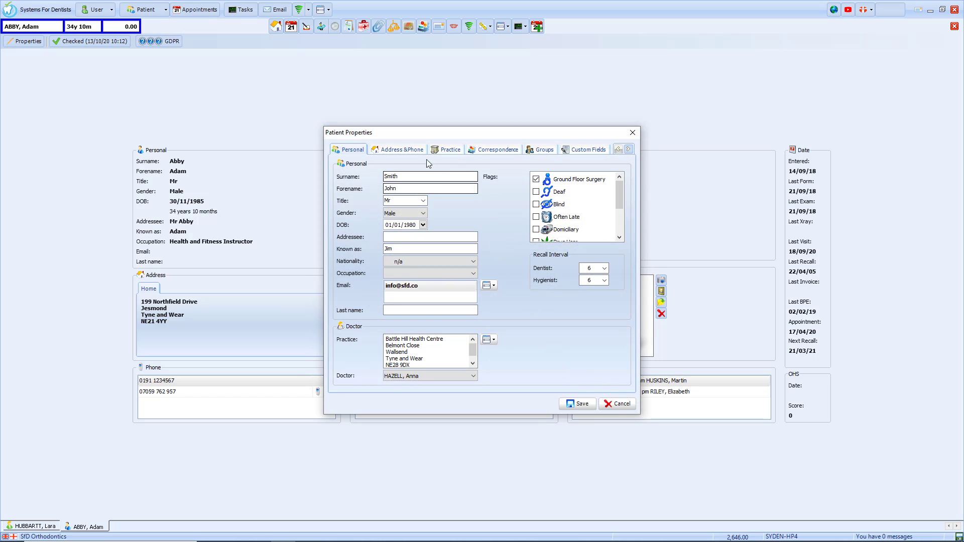
left_click(404, 149)
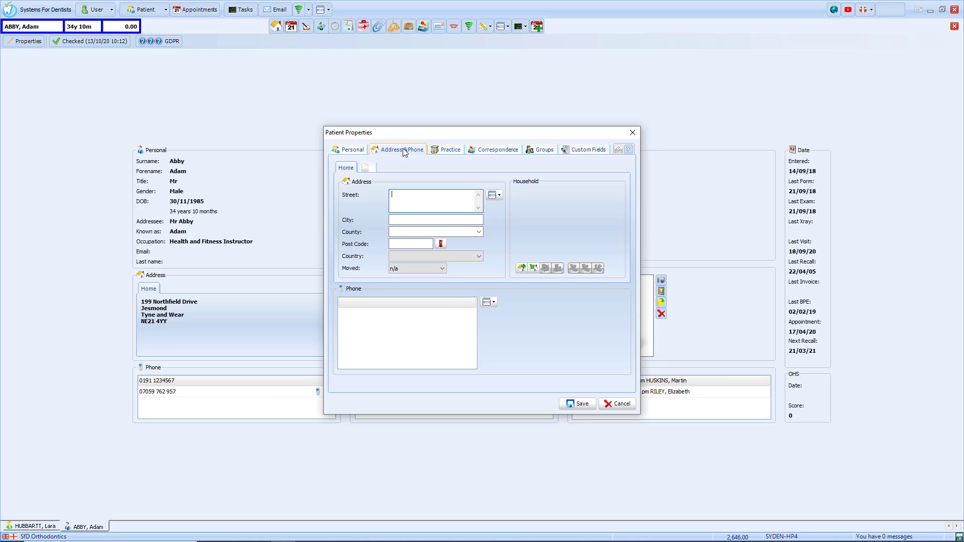
Step: Fill in the address via postcode lookup, choosing the office address, and create a new household
left_click(401, 244)
type("NE3 1NT")
left_click(436, 244)
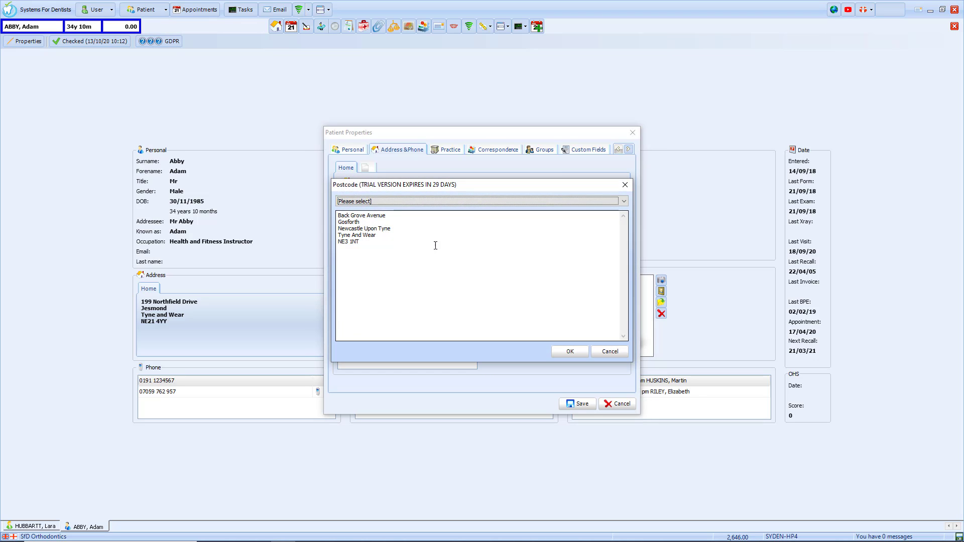
left_click(624, 202)
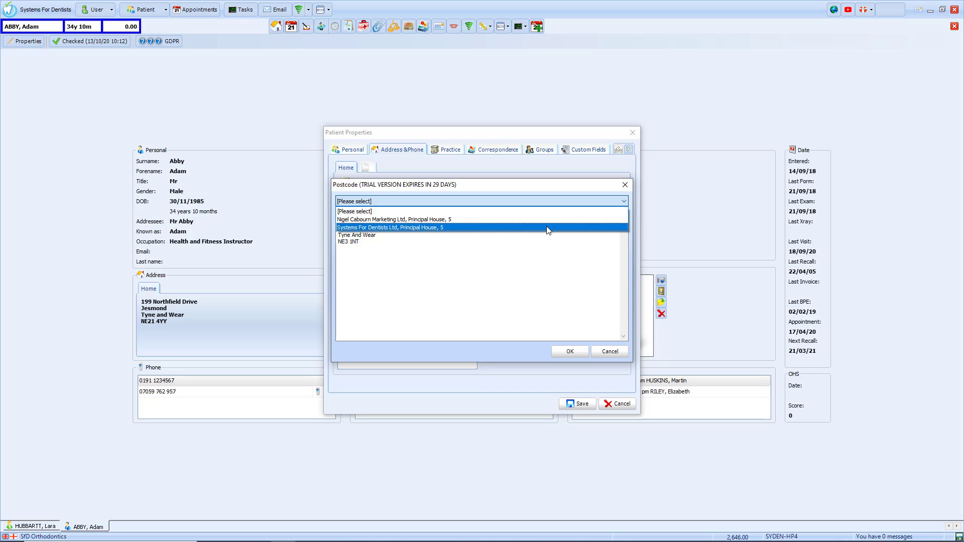
left_click(548, 229)
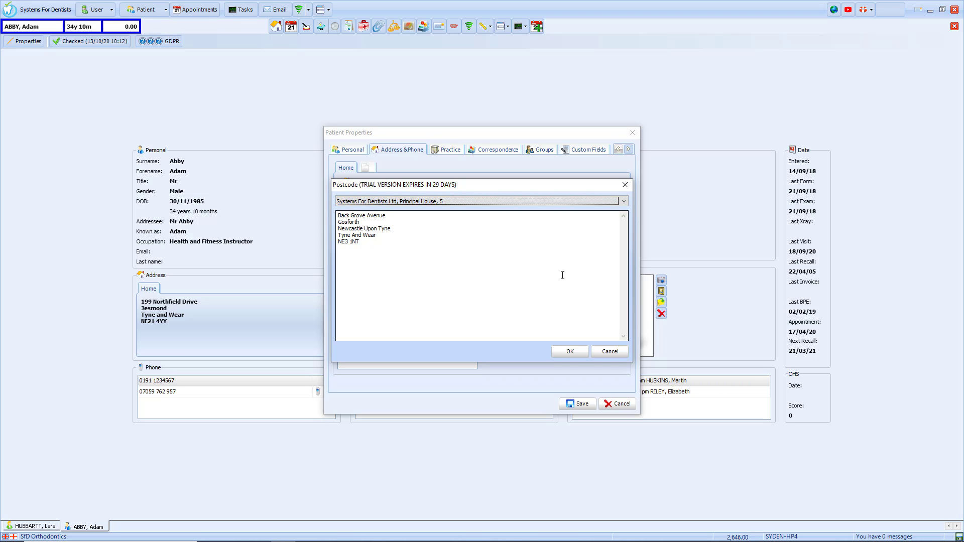
left_click(565, 352)
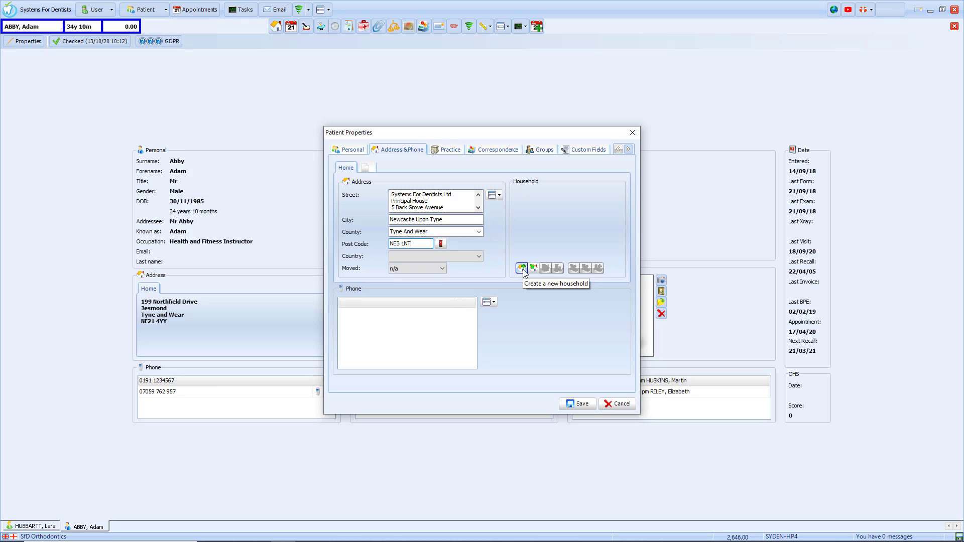
left_click(522, 268)
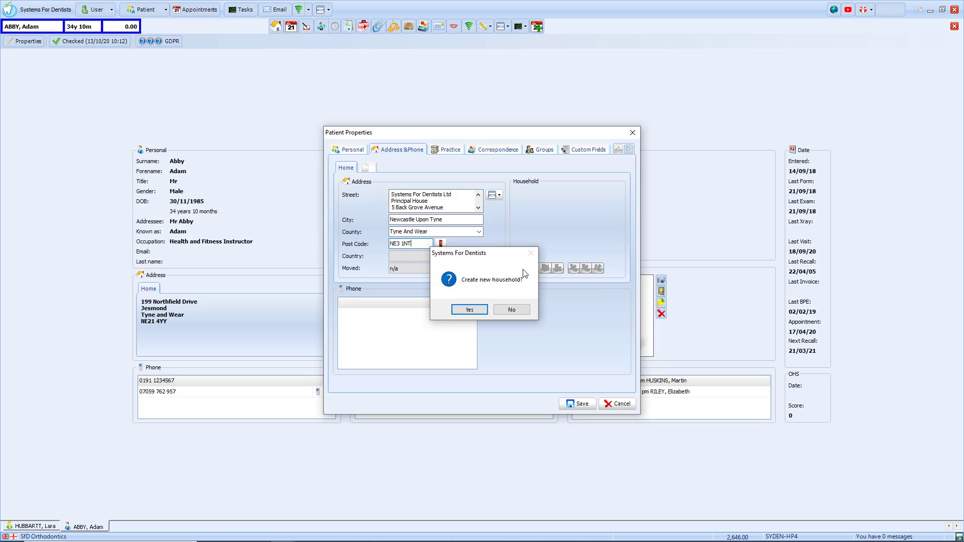
left_click(477, 310)
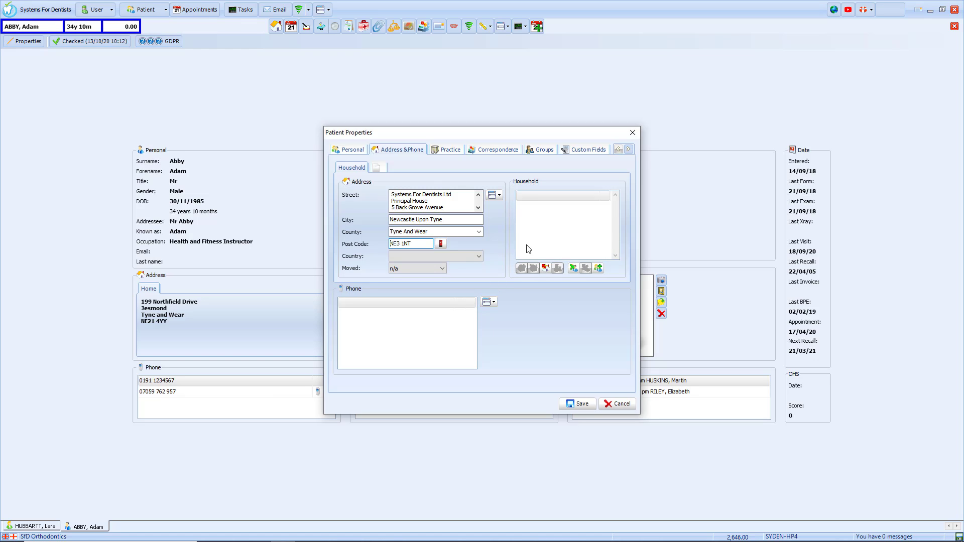
Step: Add a household member titled Mrs, born 01/01/1991, with her surname and forename
left_click(600, 267)
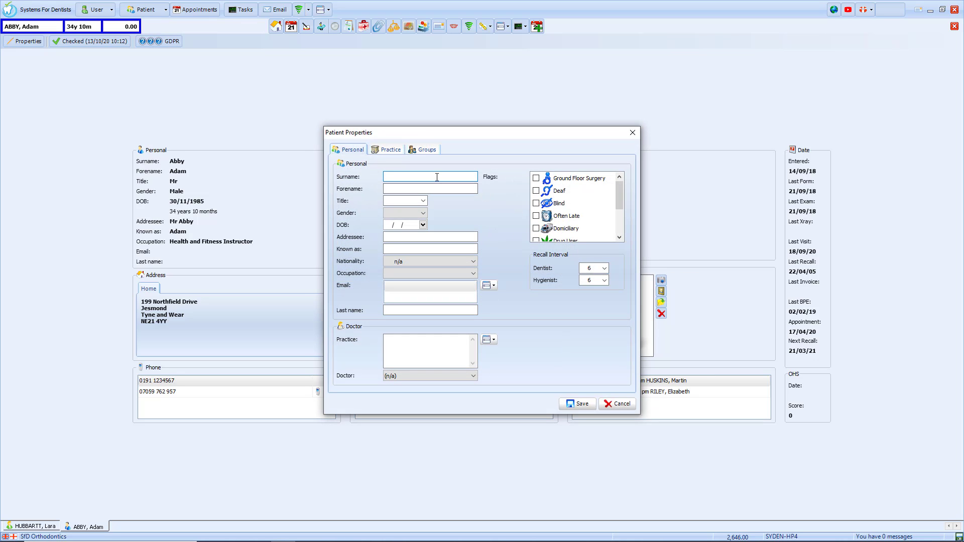
type("Smith")
left_click(444, 188)
type("Jane")
key("Tab")
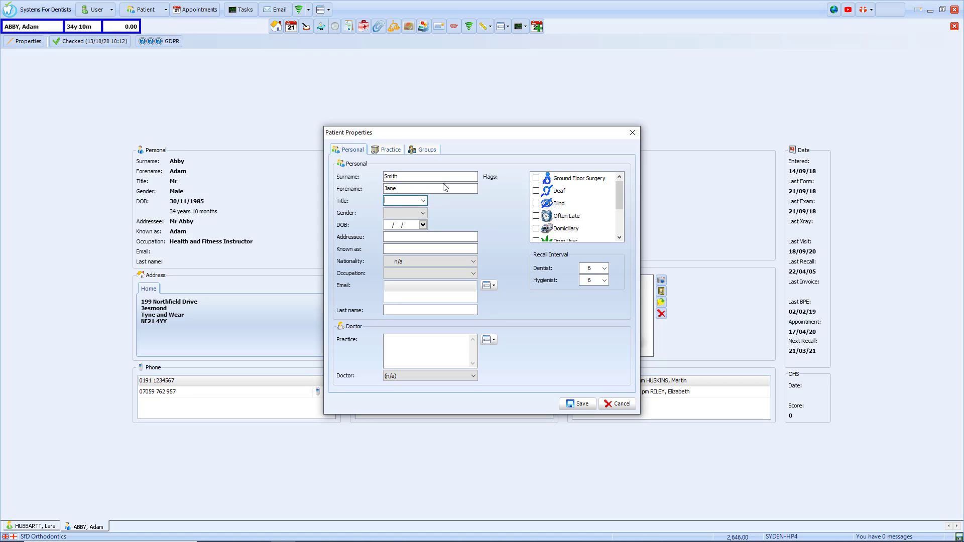
type("Mrs")
key("Tab")
key("Tab")
type("01011991")
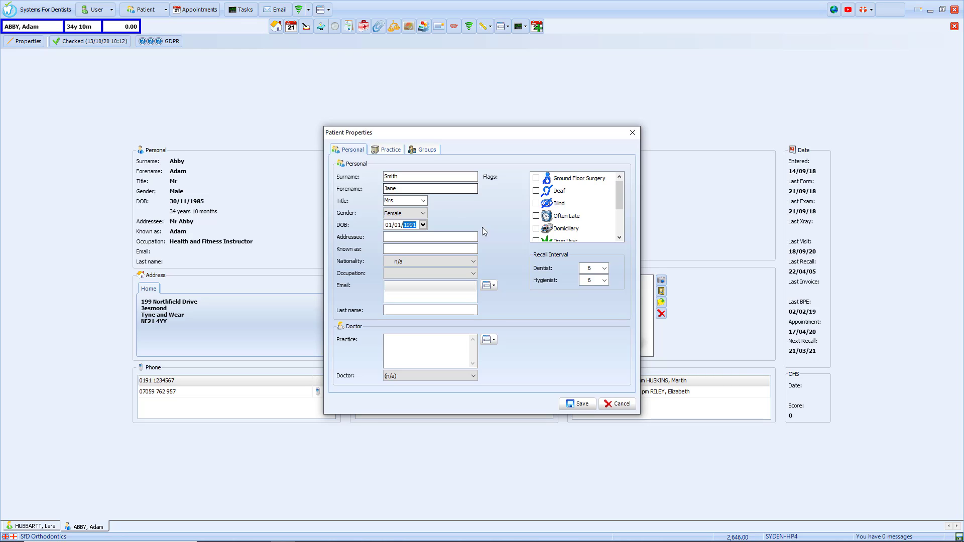
left_click(584, 405)
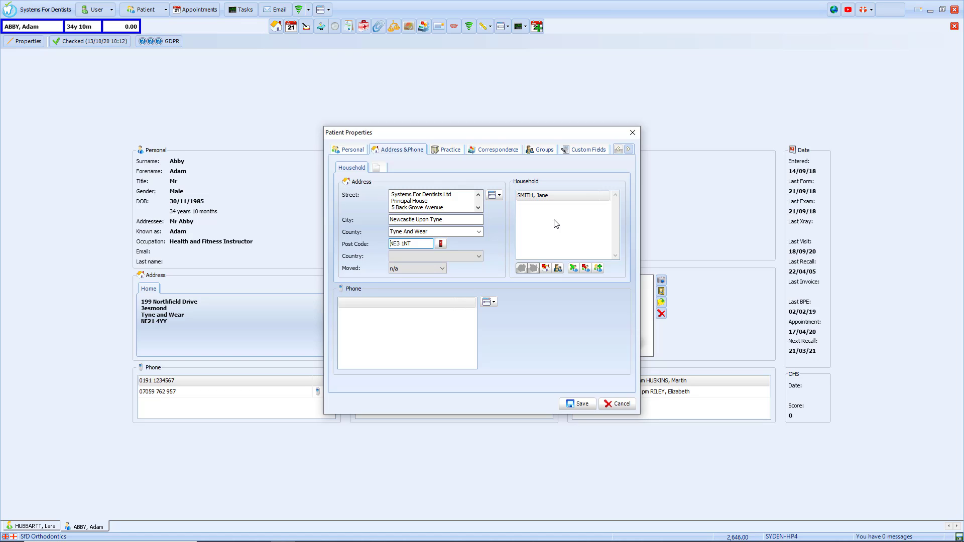
Step: Cancel adding another address, then add and save the patient's landline number
left_click(379, 168)
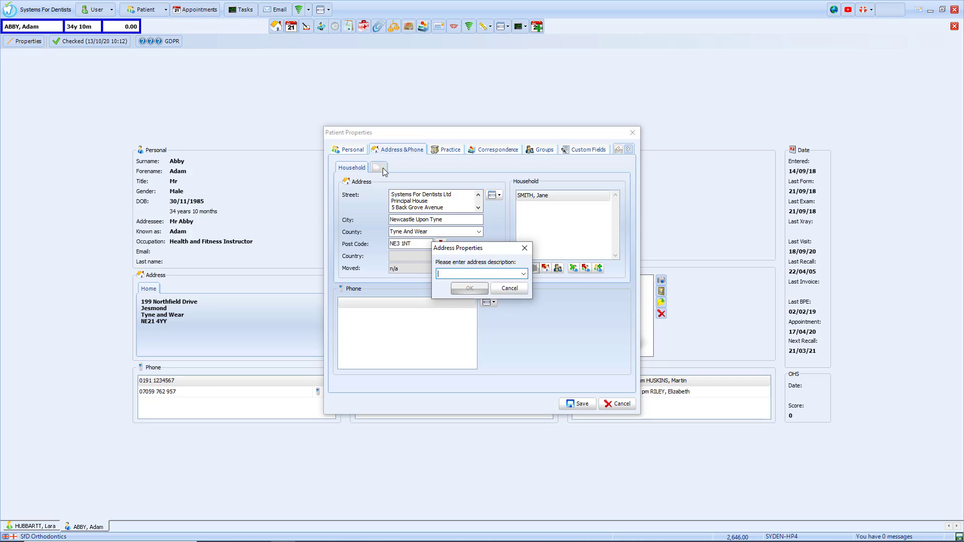
left_click(510, 290)
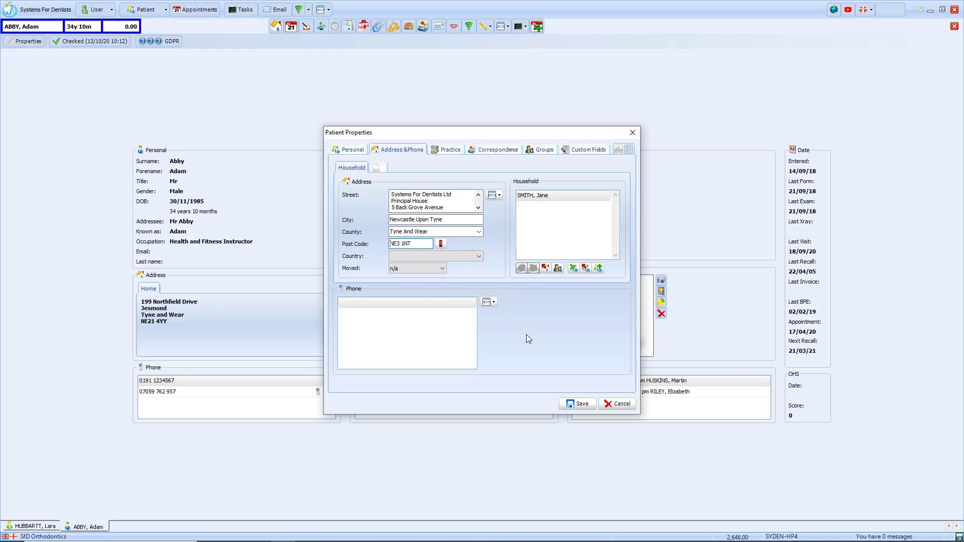
left_click(489, 302)
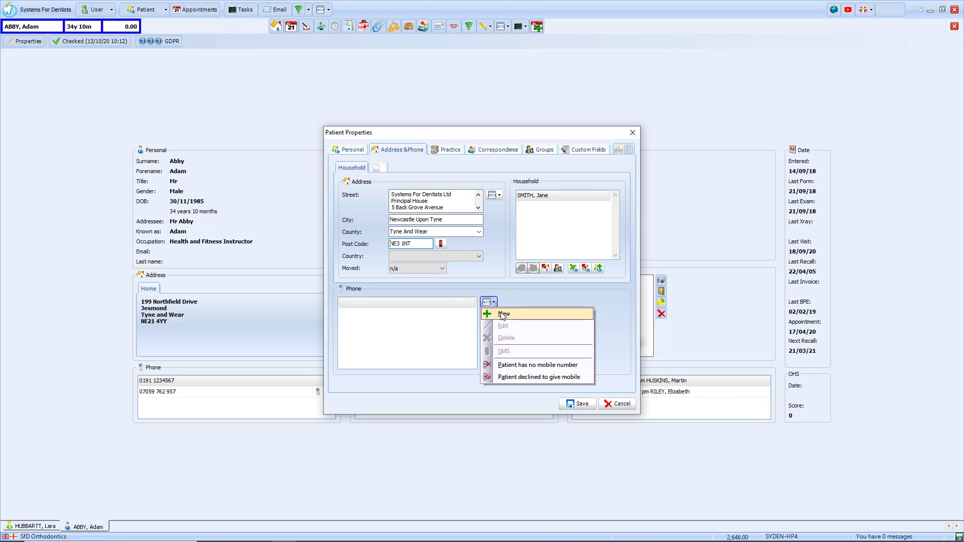
left_click(504, 314)
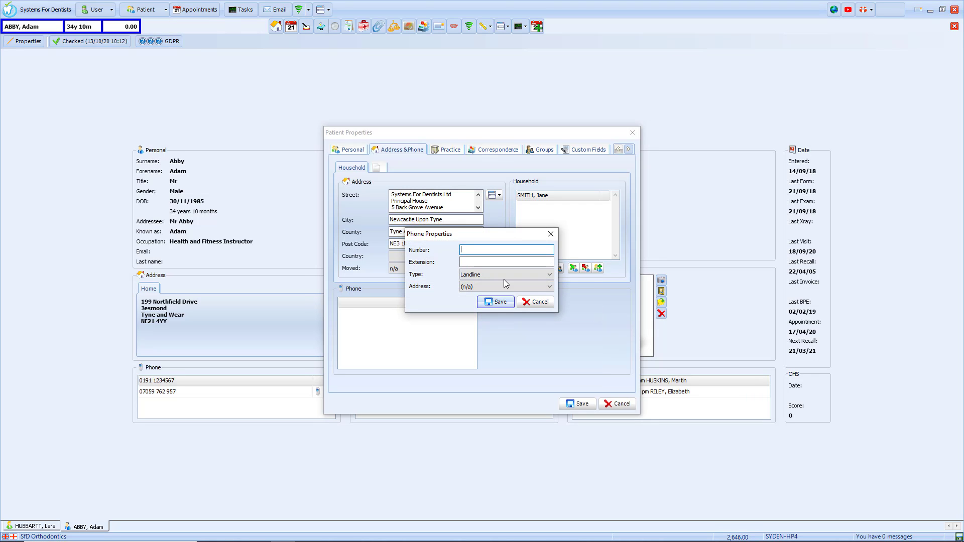
type("019112345678")
left_click(496, 302)
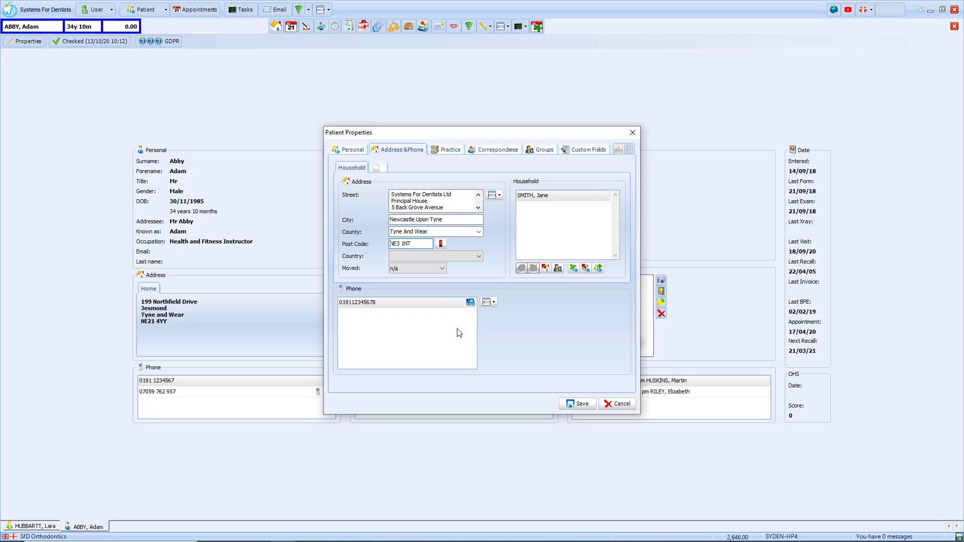
Step: Add and save the patient's mobile number
left_click(493, 302)
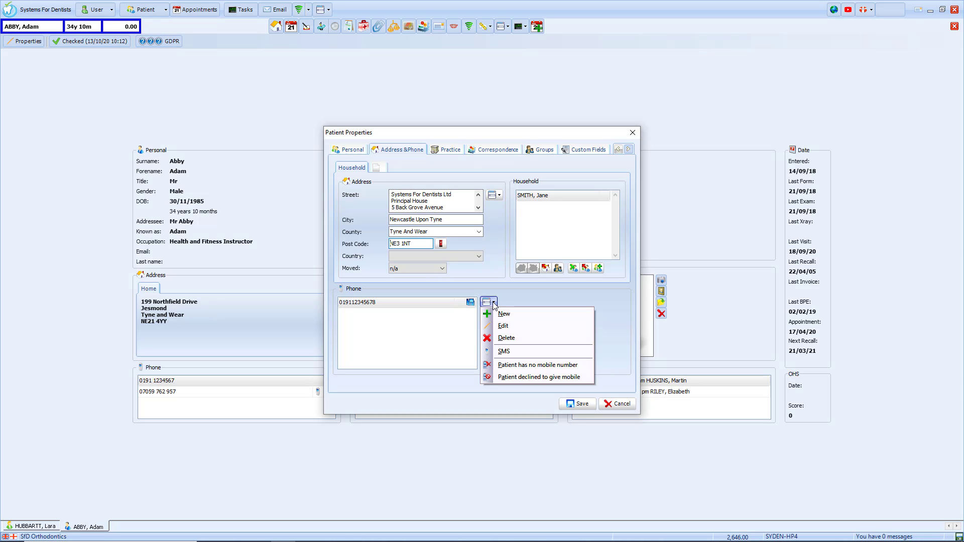
left_click(502, 313)
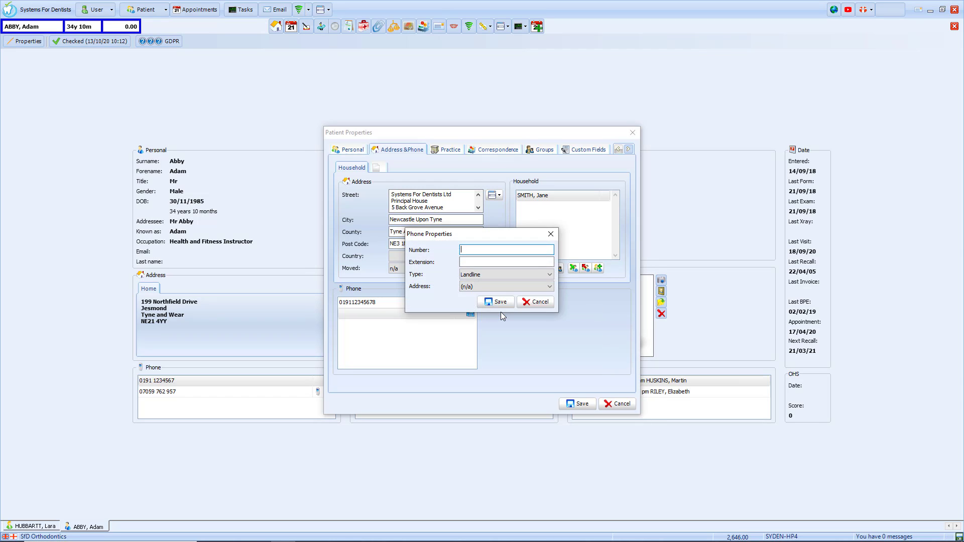
type("07712345678")
left_click(499, 302)
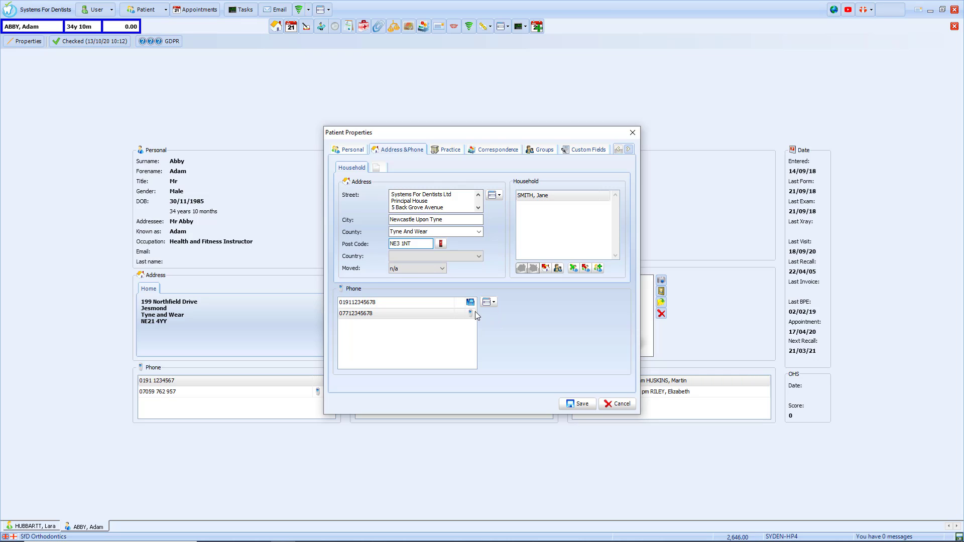
left_click(447, 150)
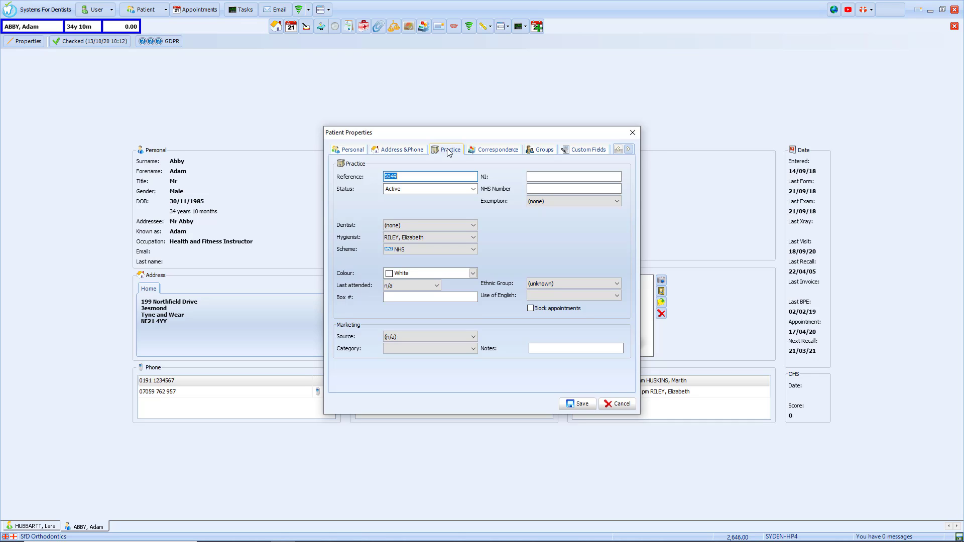
Step: Assign a dentist, keeping exemption (none), NHS scheme and White colour, and toggle appointment blocking
left_click(604, 201)
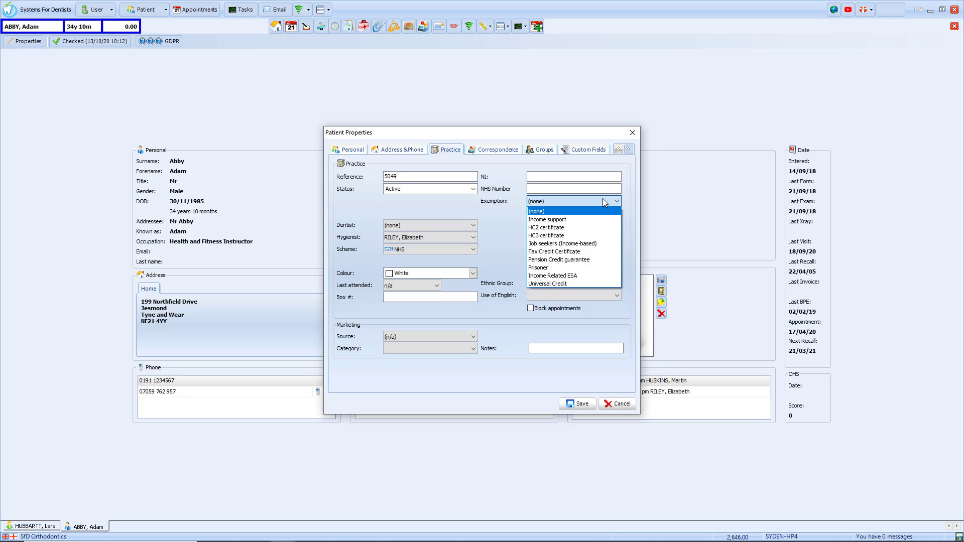
left_click(490, 209)
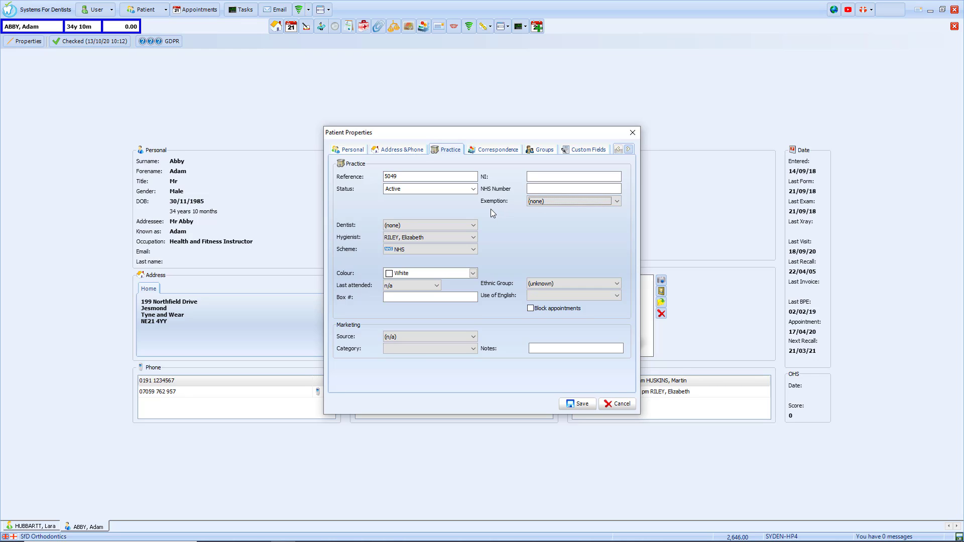
left_click(474, 225)
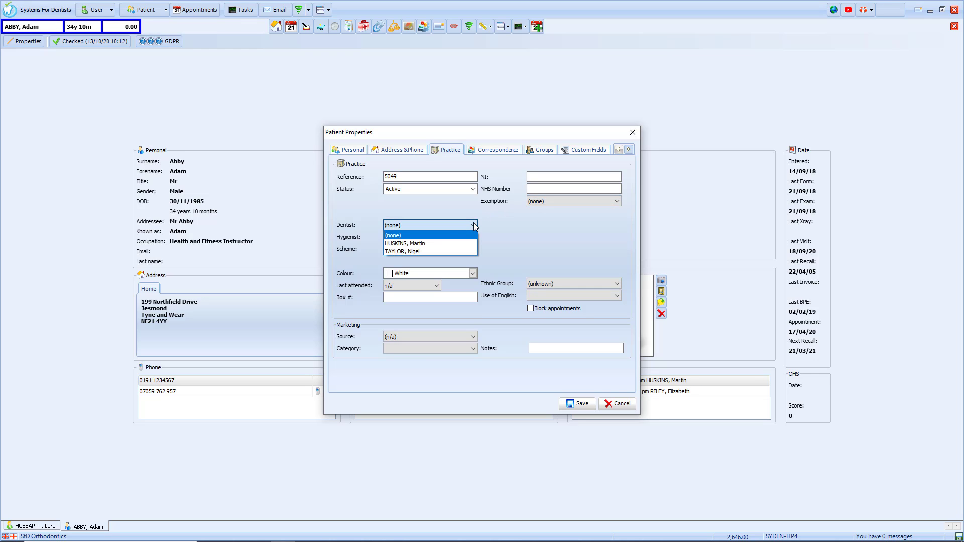
left_click(451, 242)
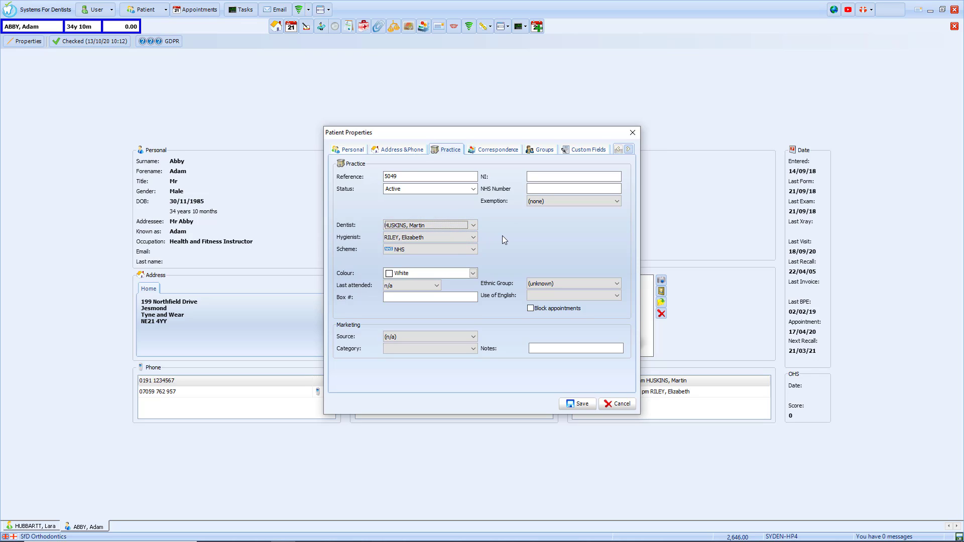
left_click(473, 250)
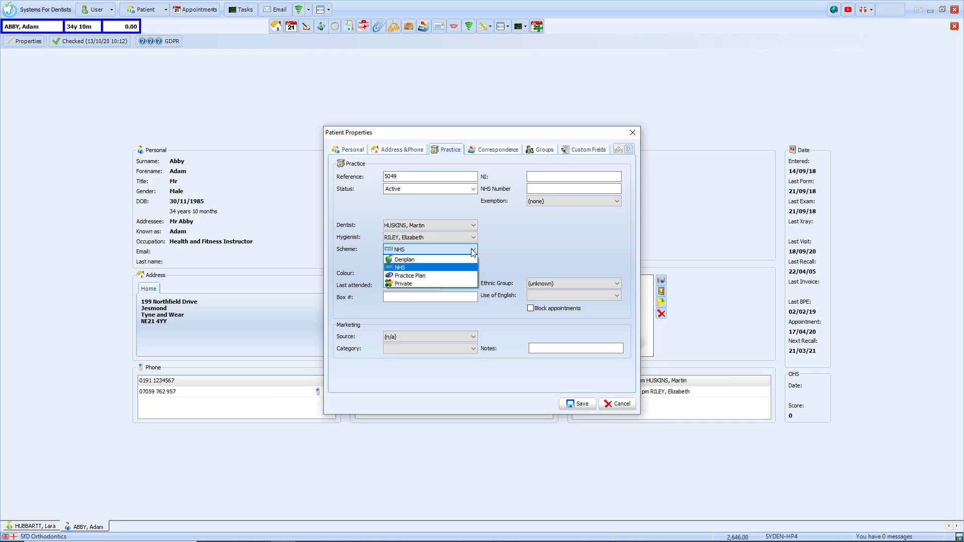
left_click(499, 248)
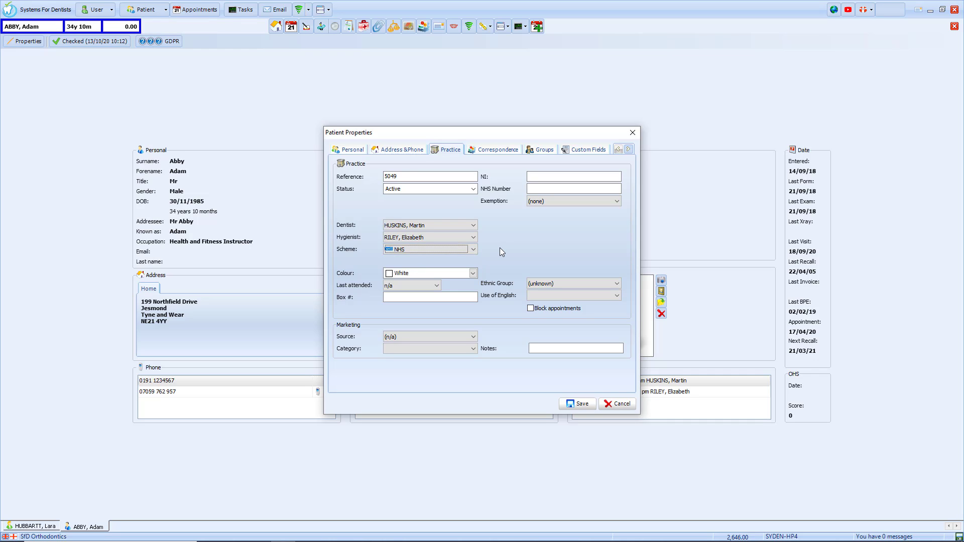
left_click(473, 274)
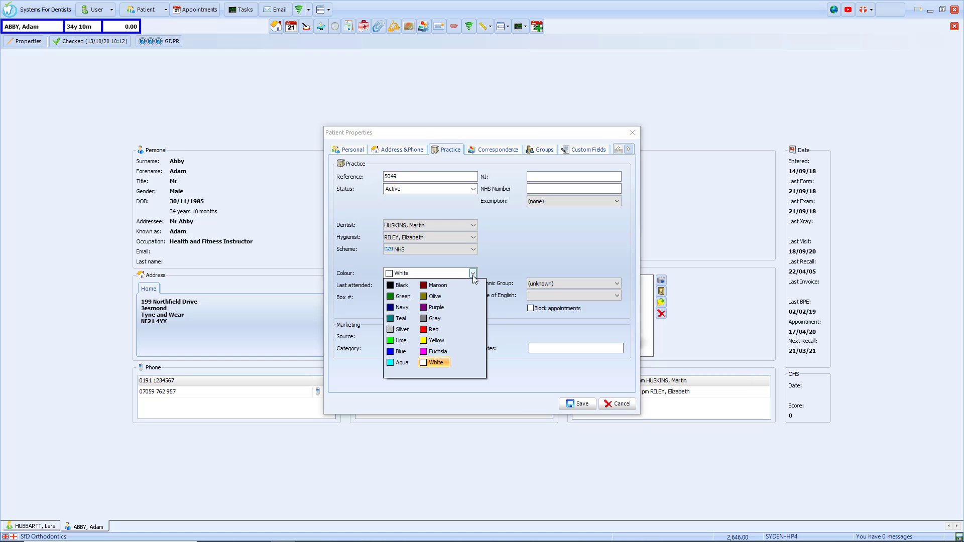
left_click(492, 268)
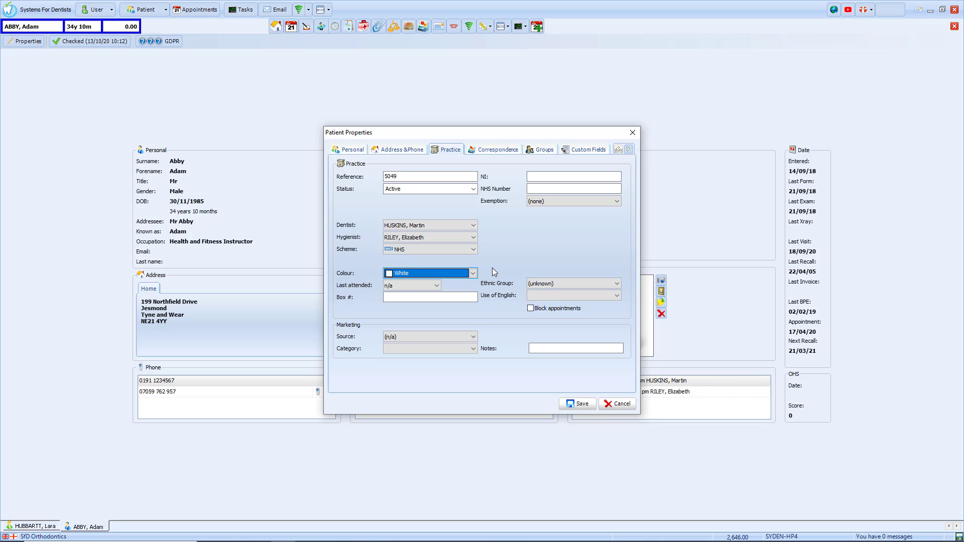
left_click(532, 310)
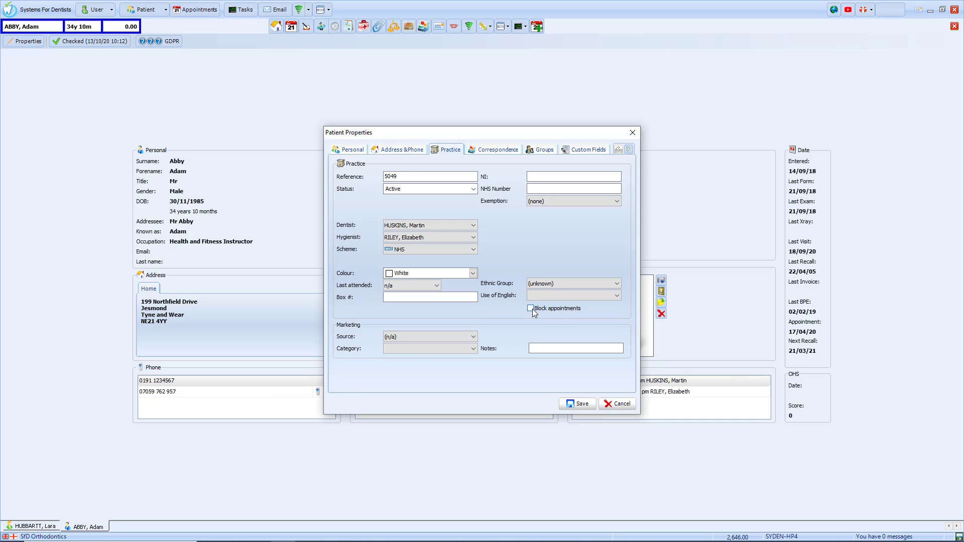
Step: Choose Website as the Marketing Source, then view the patient's Correspondence settings
left_click(475, 336)
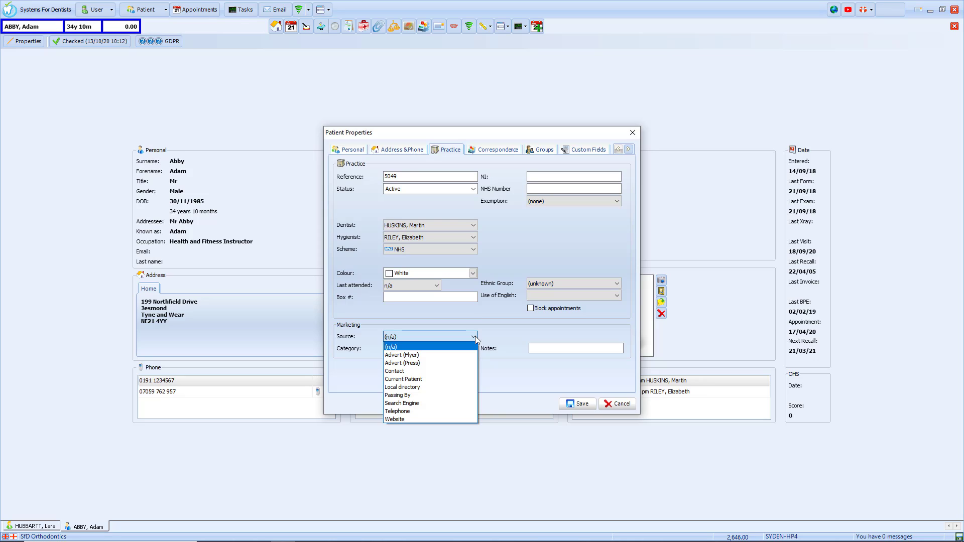
left_click(448, 417)
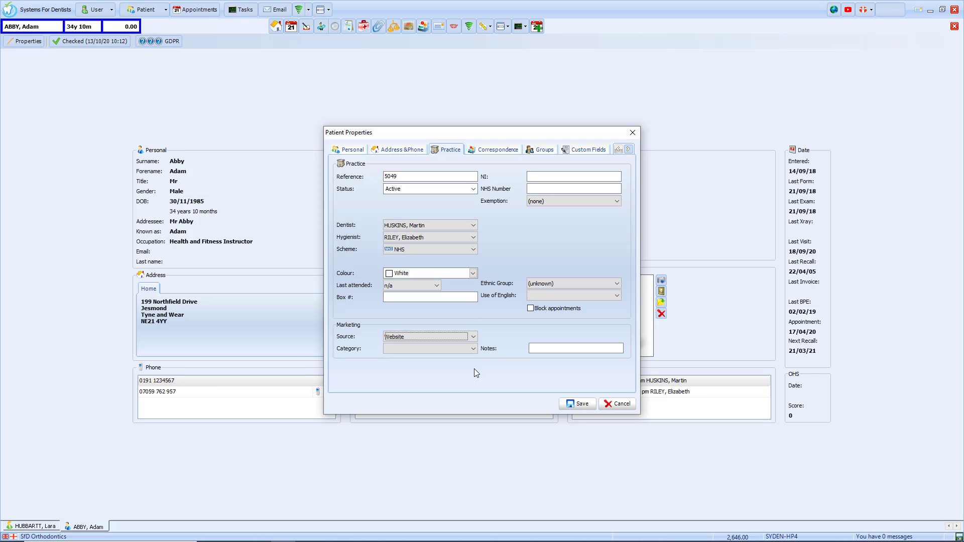
left_click(496, 150)
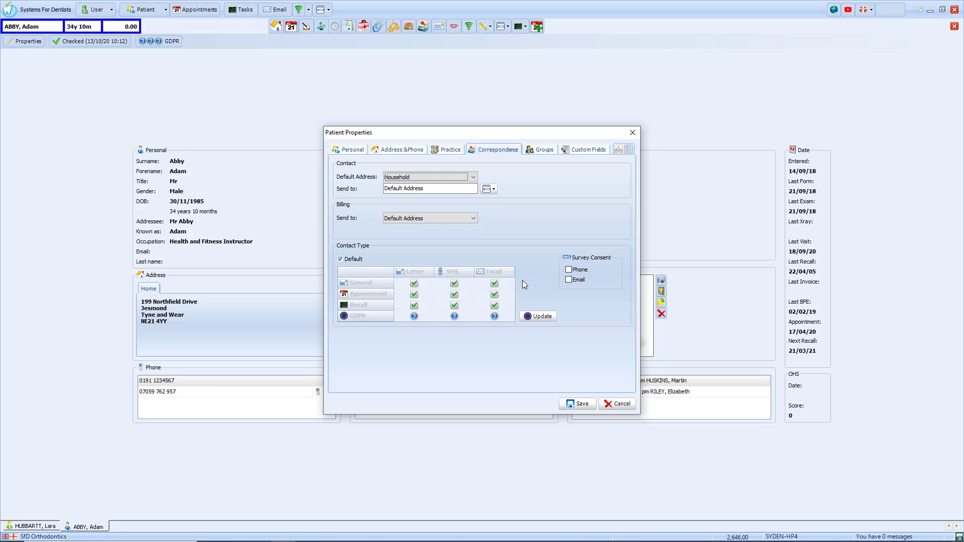
Step: Untick Default, toggle Recall/Email, re-tick Default, and bring up the GDPR consent dialog
left_click(341, 259)
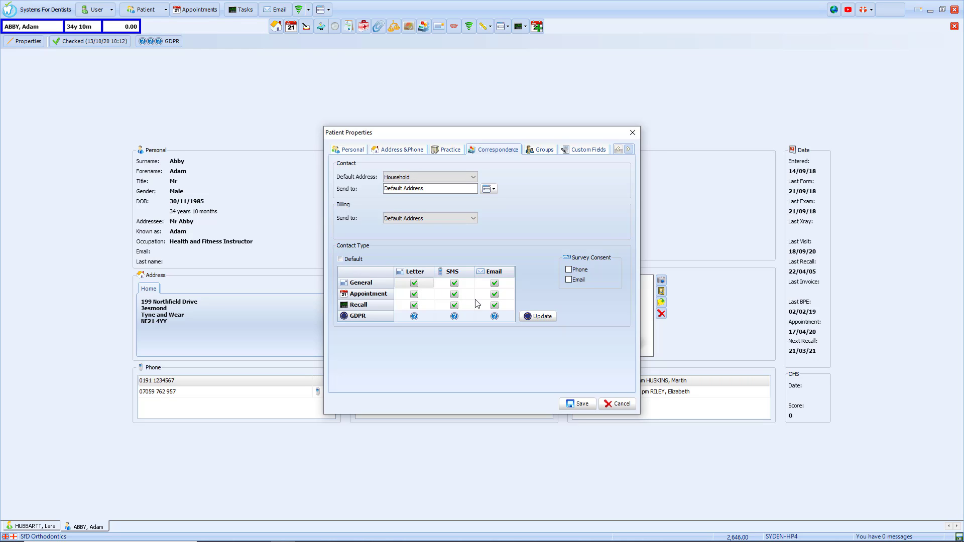
left_click(495, 306)
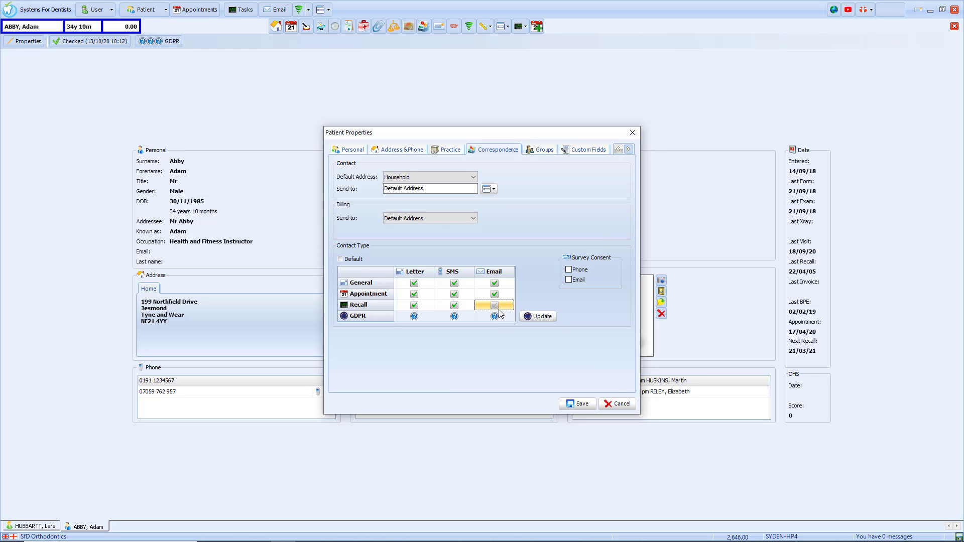
left_click(341, 260)
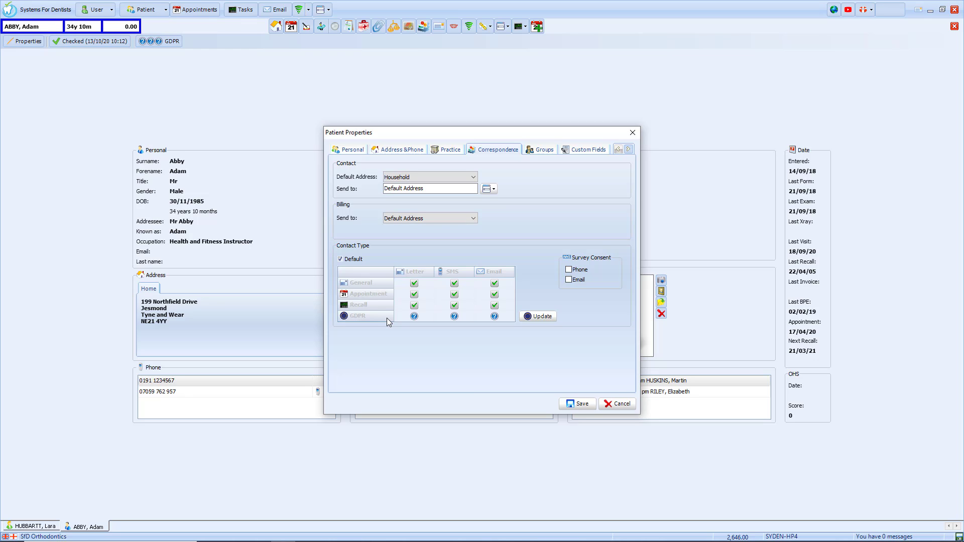
left_click(543, 317)
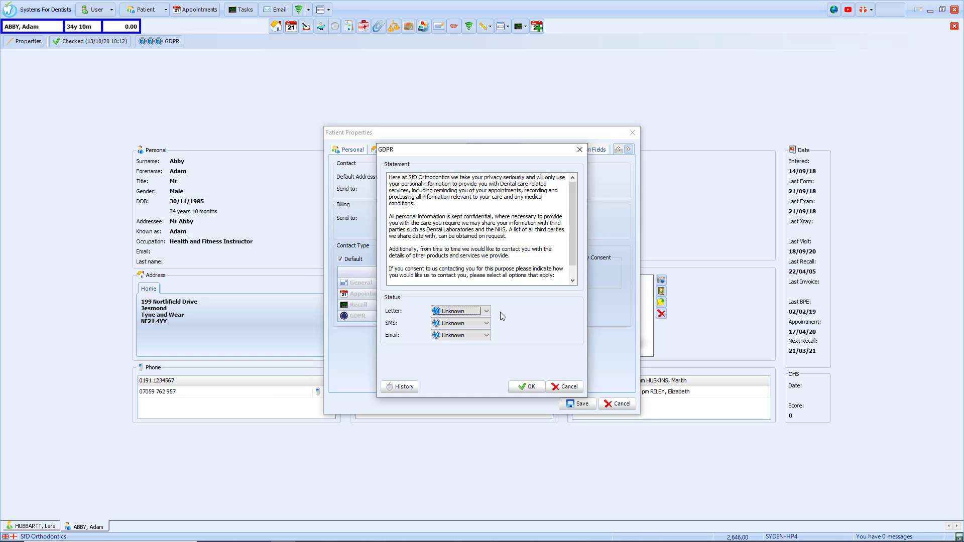
Step: Give Letter, SMS and Email consent, recorded as 'Verbally - in person', and confirm the dialog
left_click(485, 312)
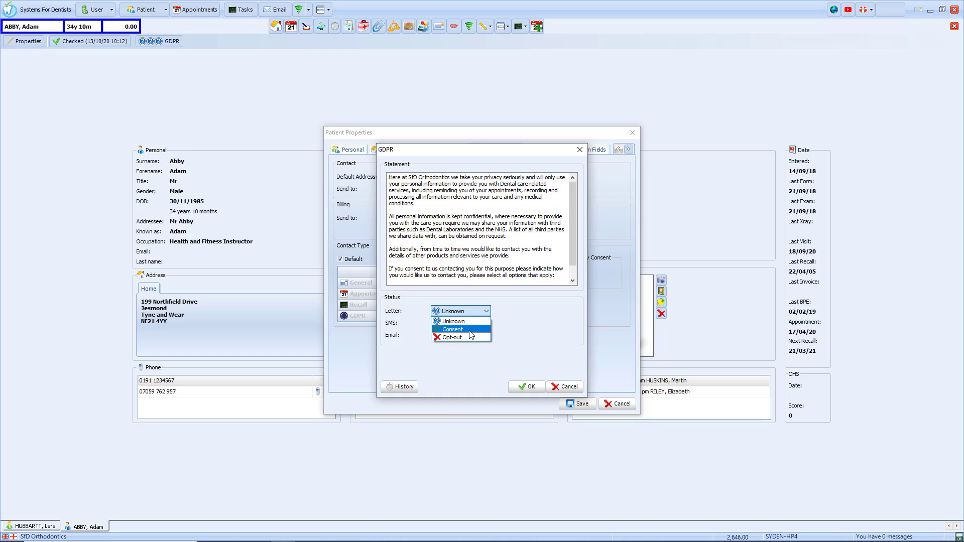
left_click(470, 331)
left_click(487, 323)
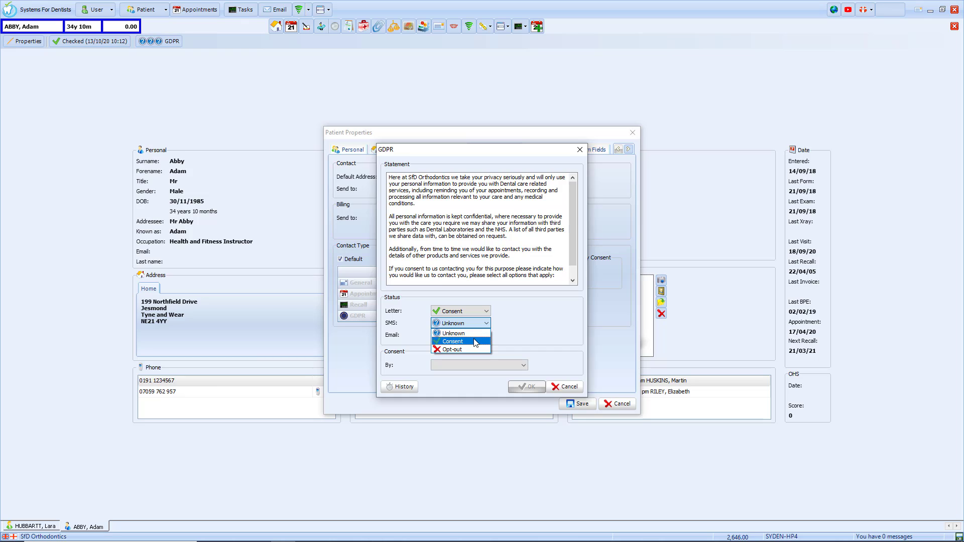
left_click(474, 342)
left_click(484, 336)
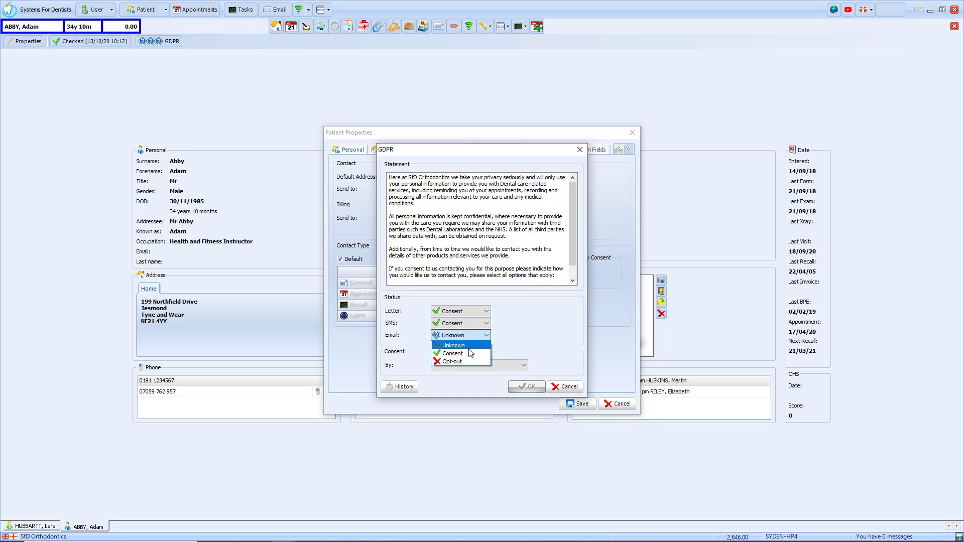
left_click(469, 353)
left_click(524, 367)
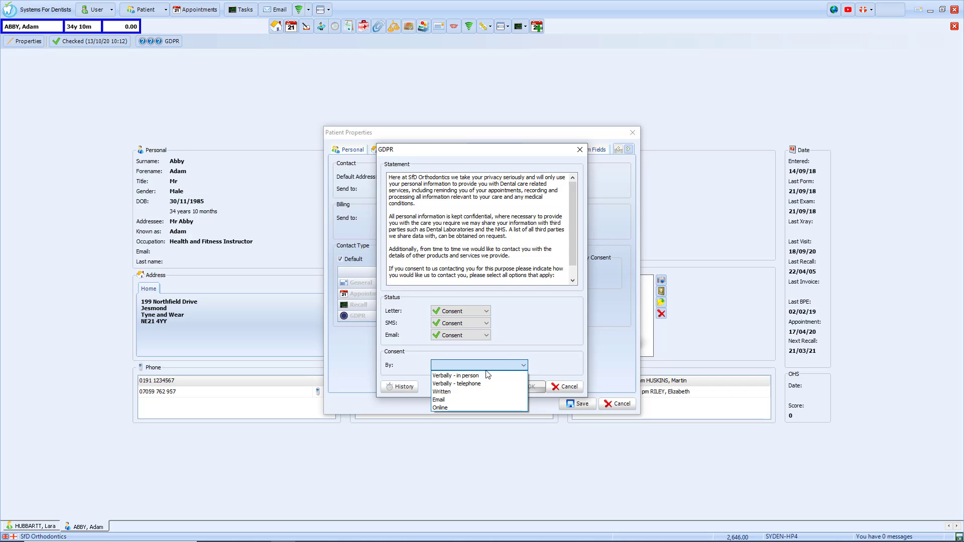
left_click(485, 376)
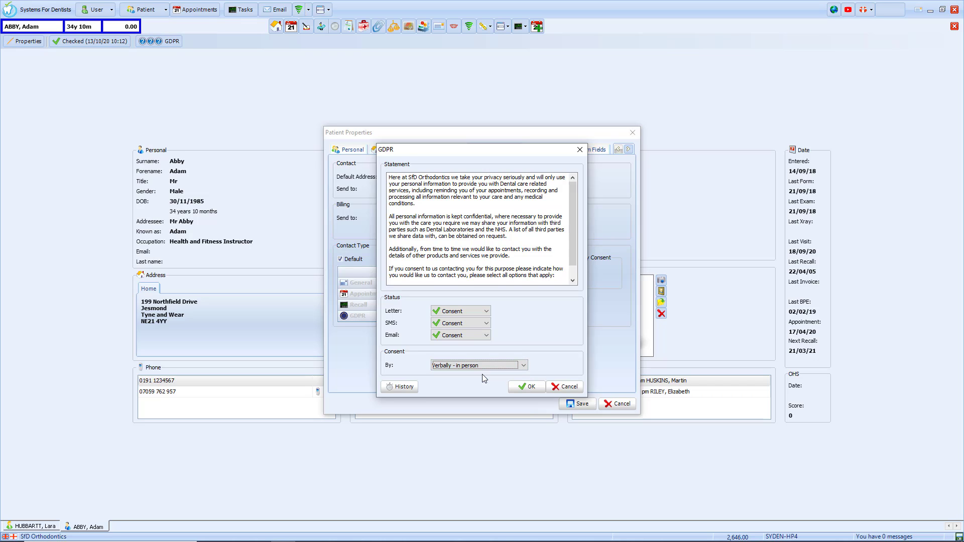
left_click(517, 388)
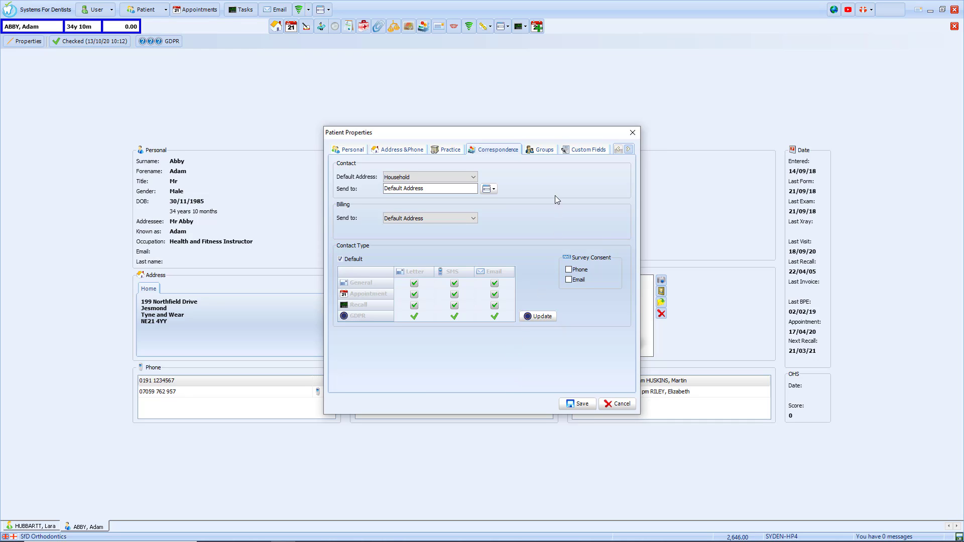
Step: Answer Yes to 'Like whiter teeth' in the Groups section's Custom Fields
left_click(546, 151)
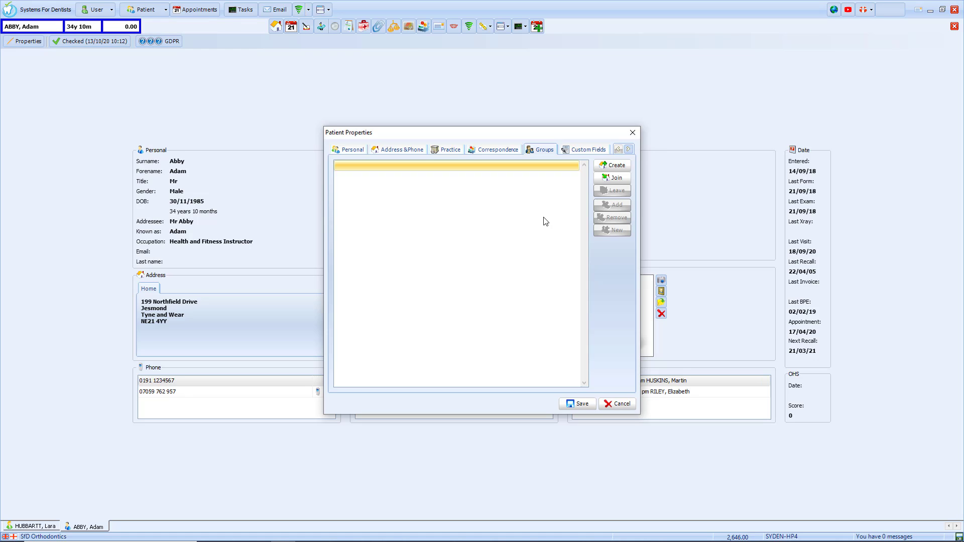
left_click(587, 151)
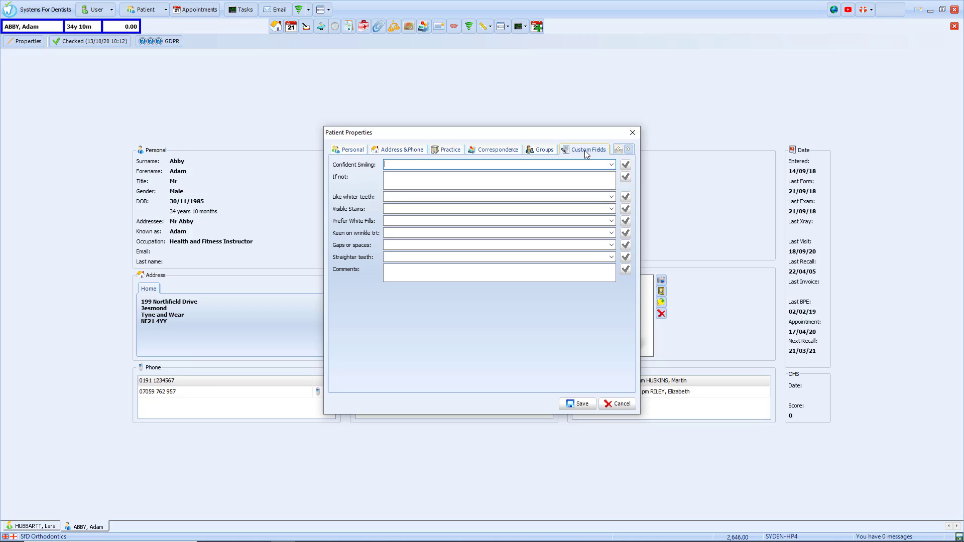
left_click(612, 197)
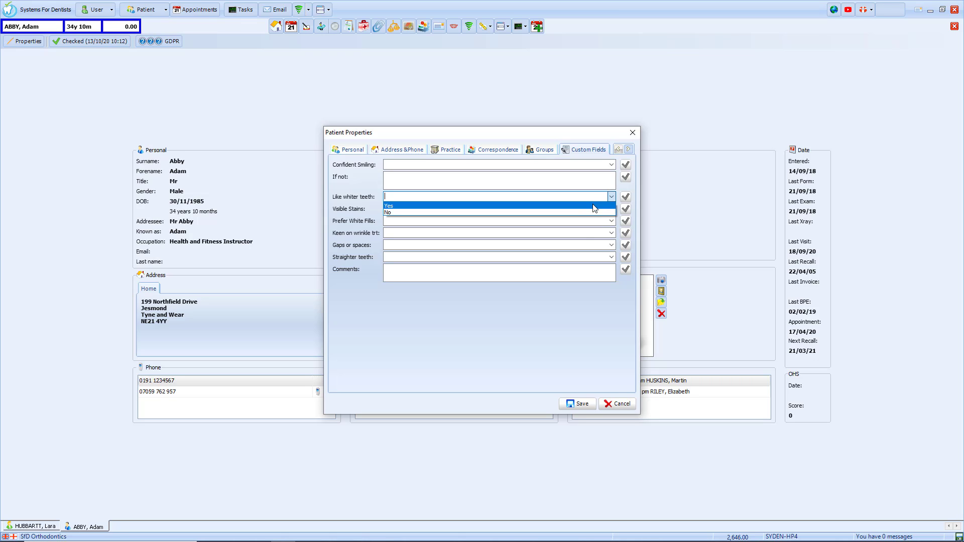
left_click(595, 206)
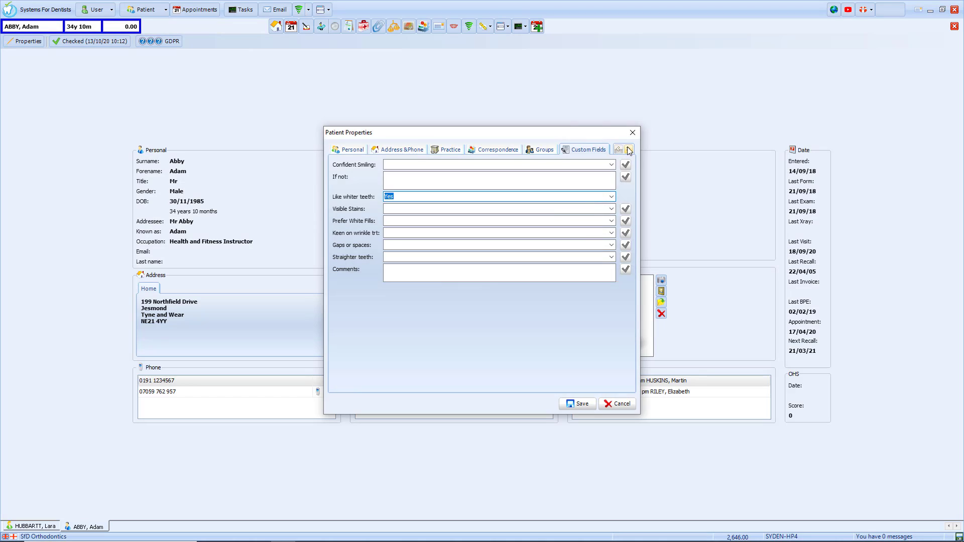
Step: Add a Referral In from General Dental Practice, choosing its referring dentist
left_click(629, 150)
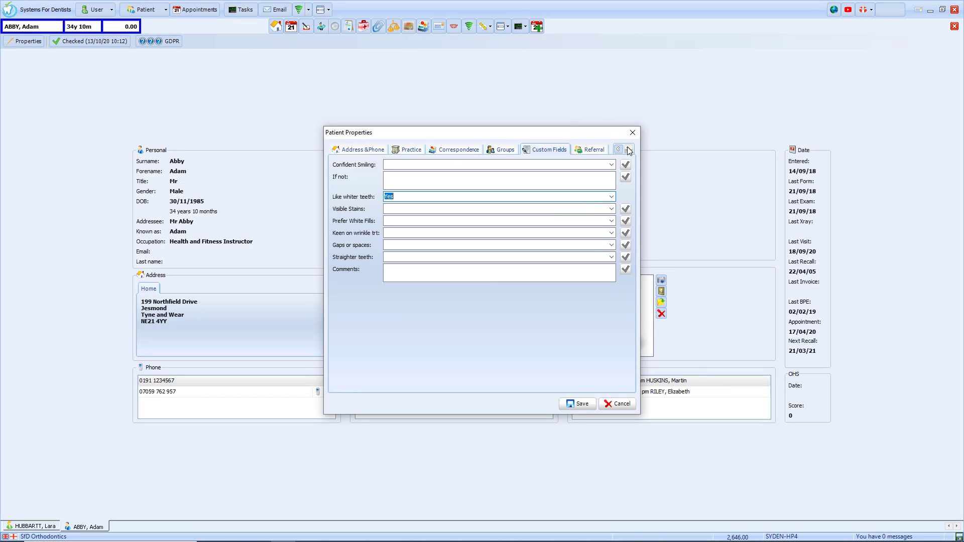
left_click(592, 150)
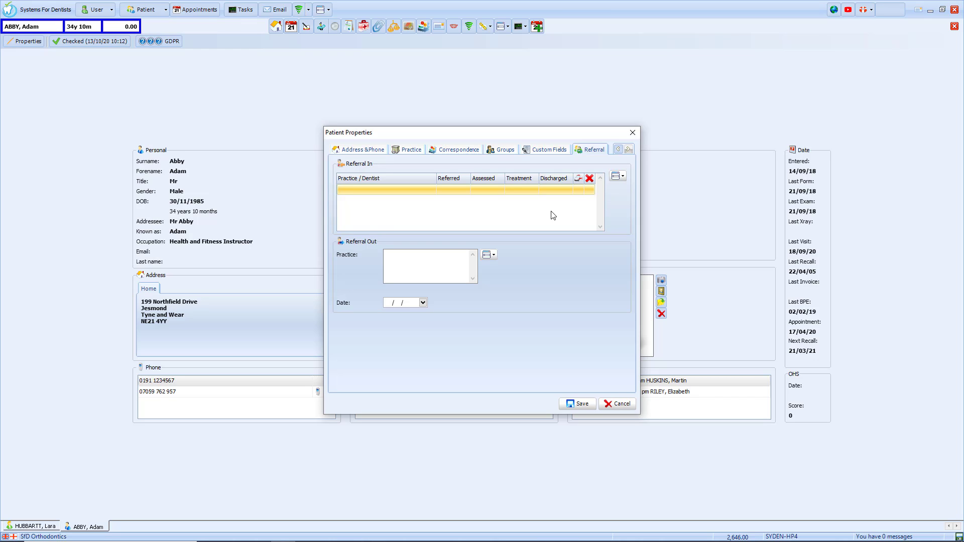
left_click(617, 177)
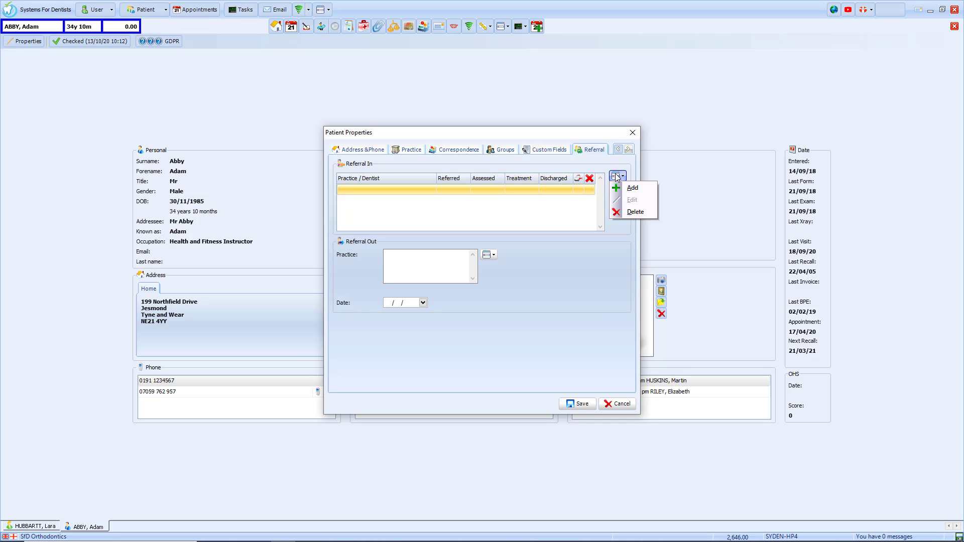
left_click(629, 187)
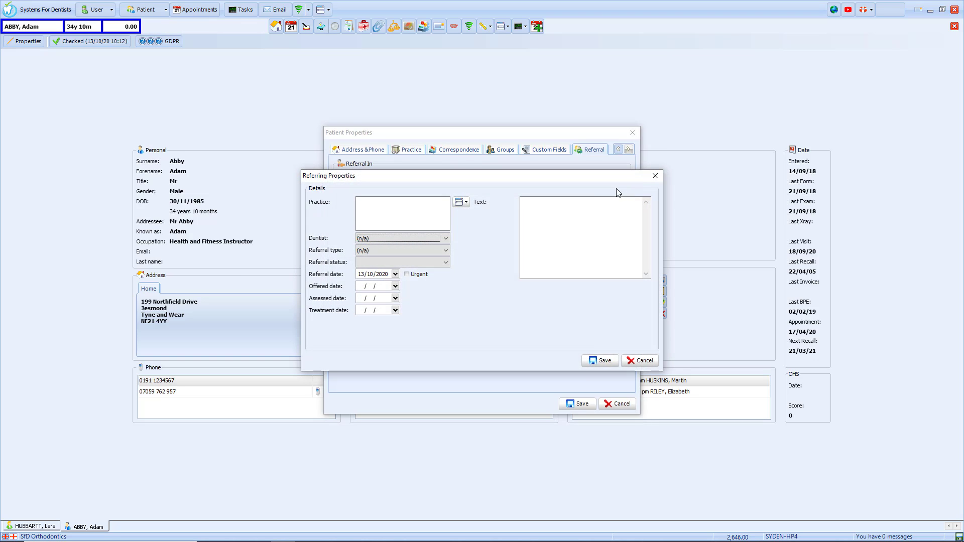
left_click(468, 202)
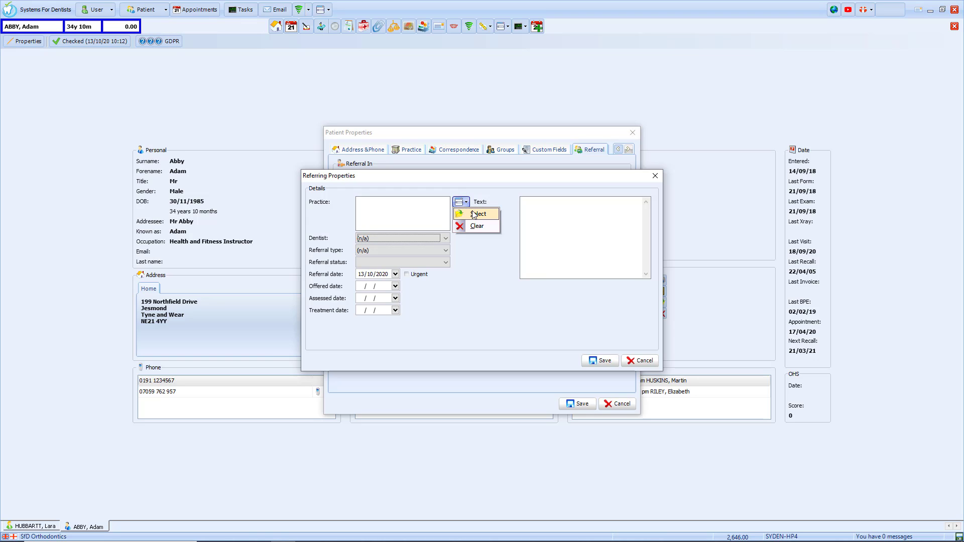
left_click(474, 214)
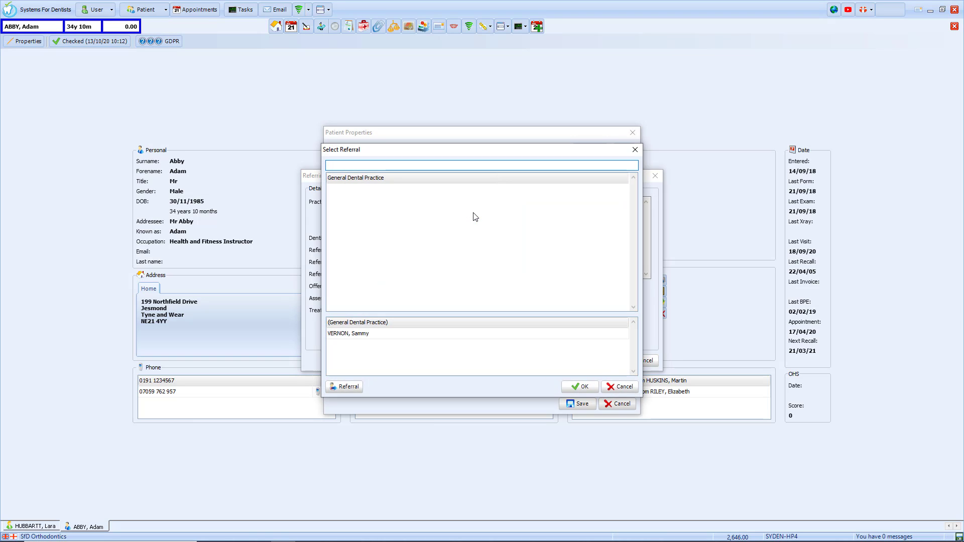
left_click(402, 178)
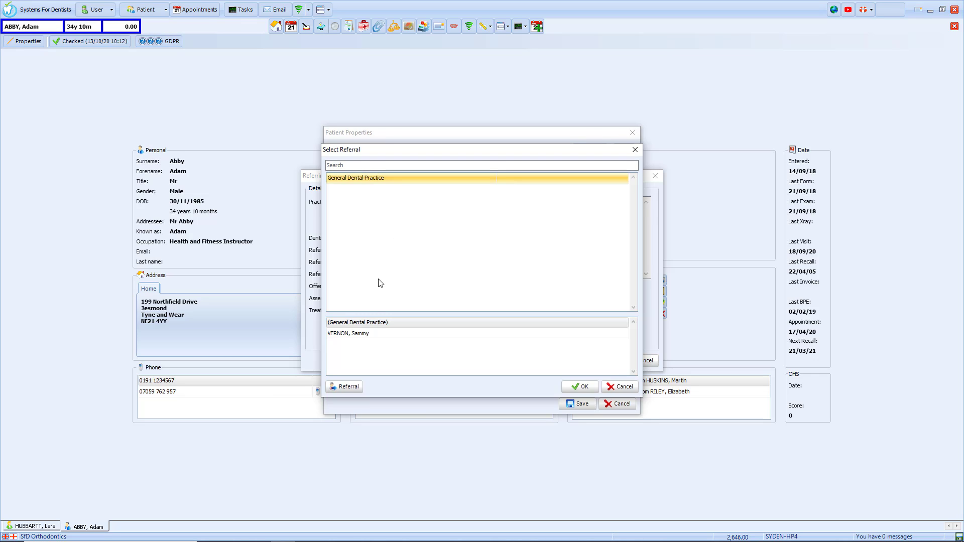
left_click(362, 333)
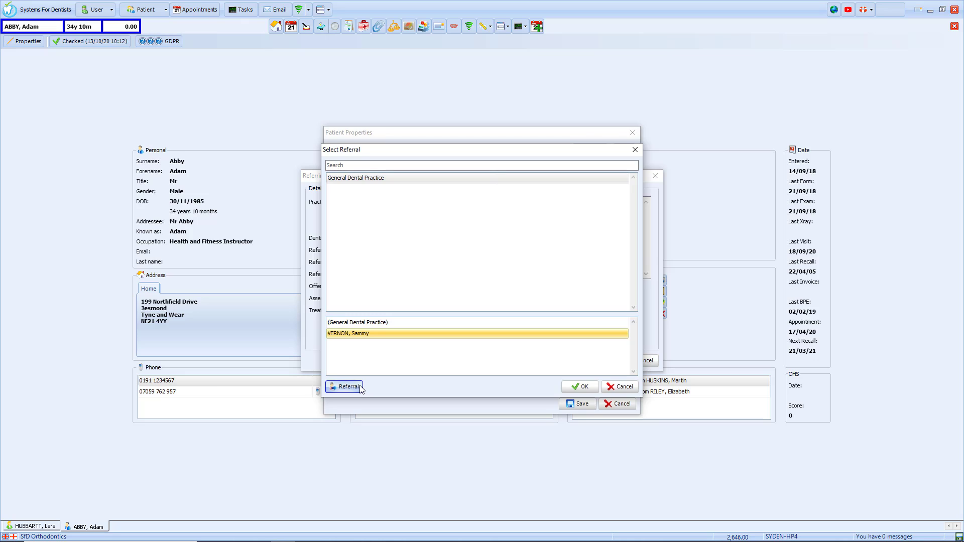
left_click(581, 387)
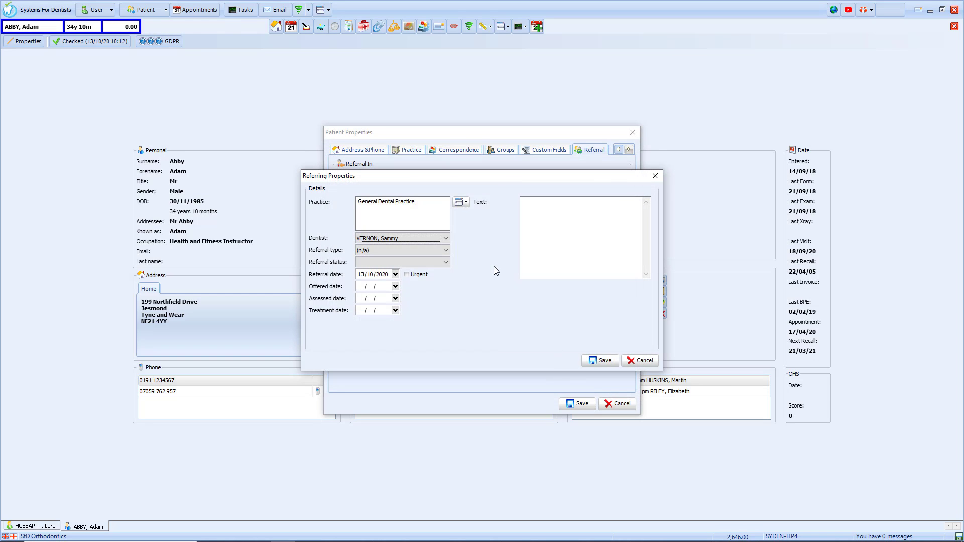
Step: Leave the referral type as (n/a), set status to Assessment, and save the referral
left_click(446, 251)
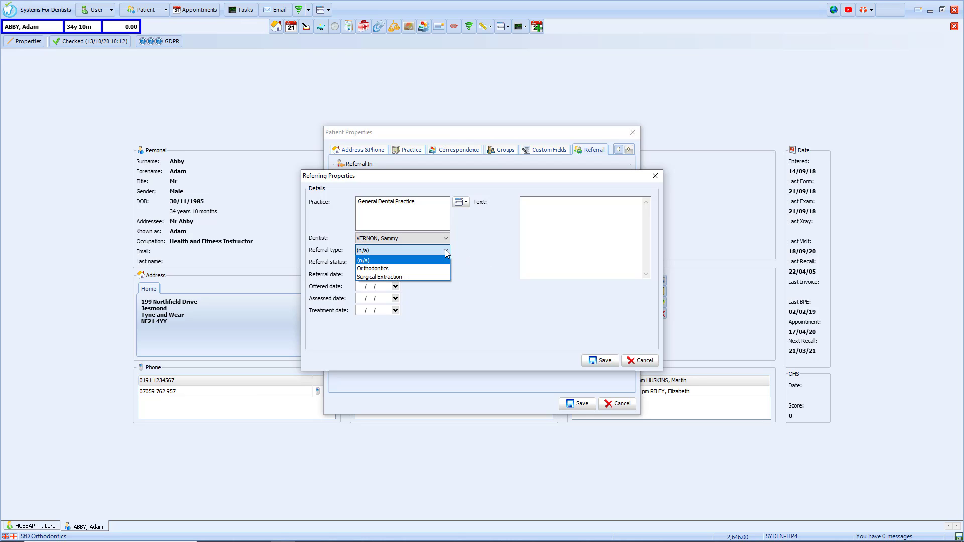
left_click(461, 255)
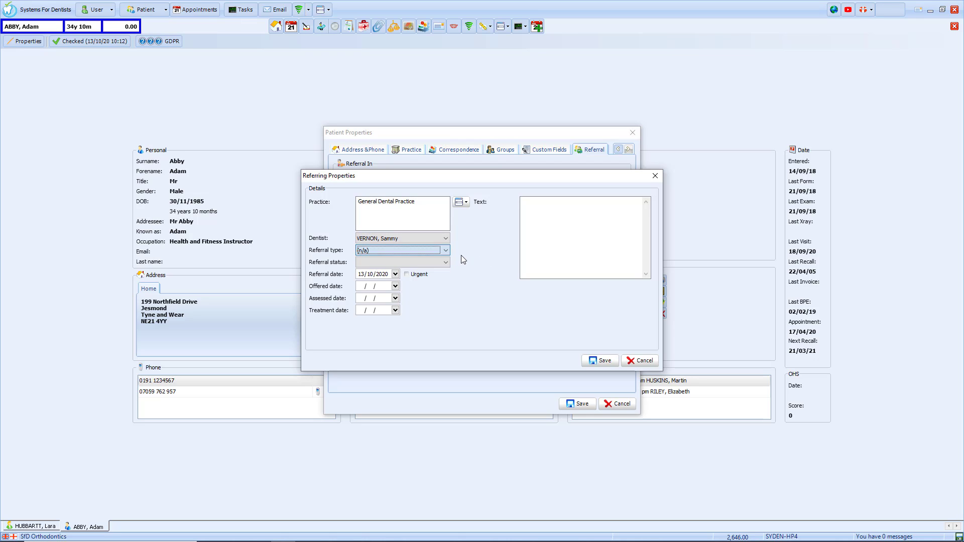
left_click(446, 262)
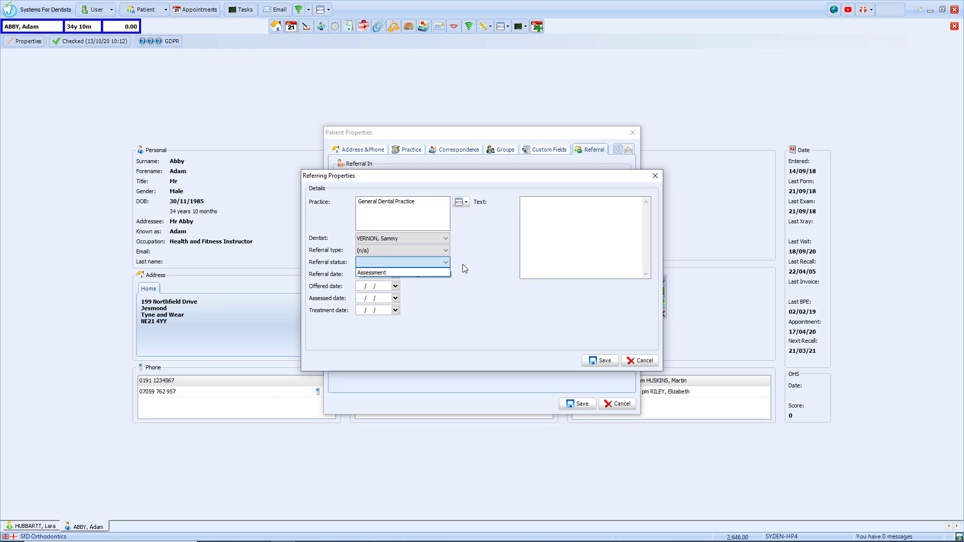
left_click(438, 273)
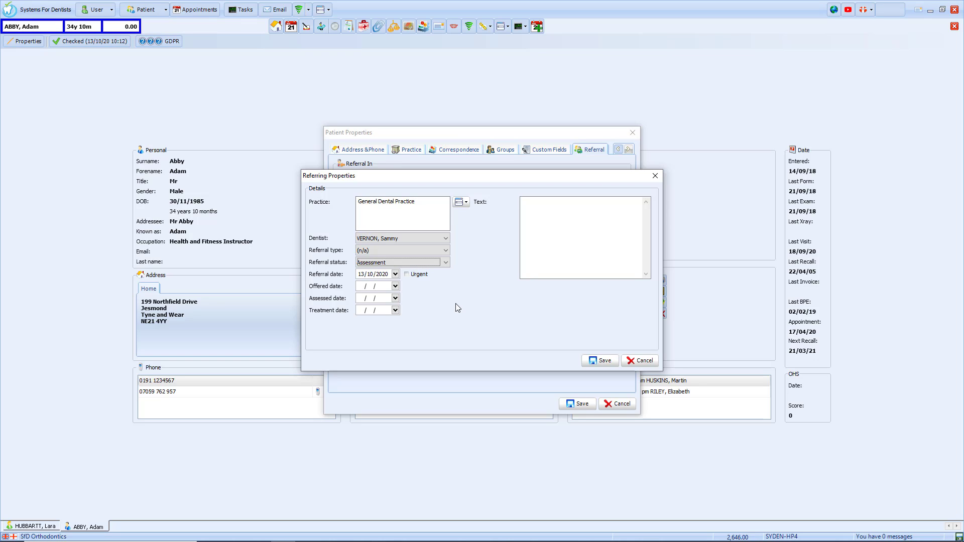
left_click(599, 361)
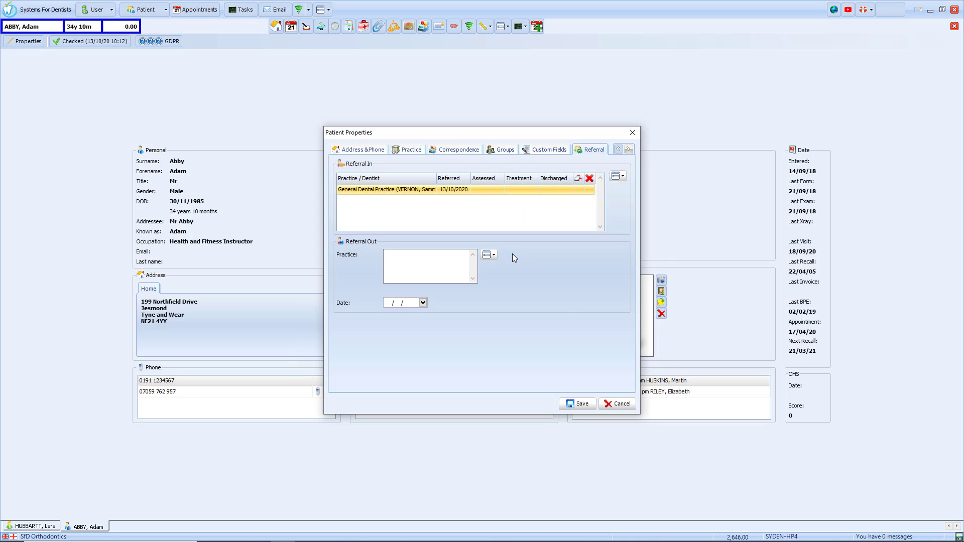
Step: Dismiss the Referral Out practice menu and save the Patient Properties
left_click(490, 256)
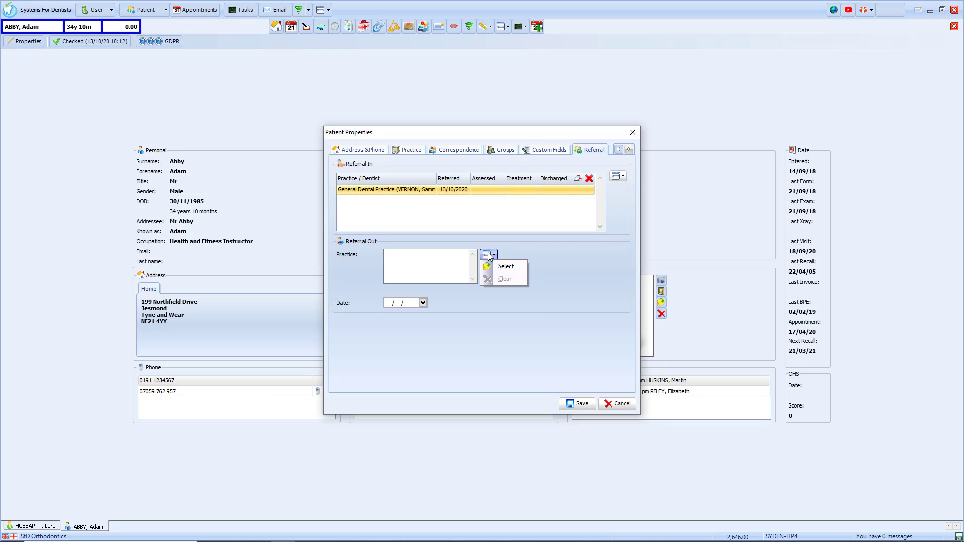
left_click(572, 247)
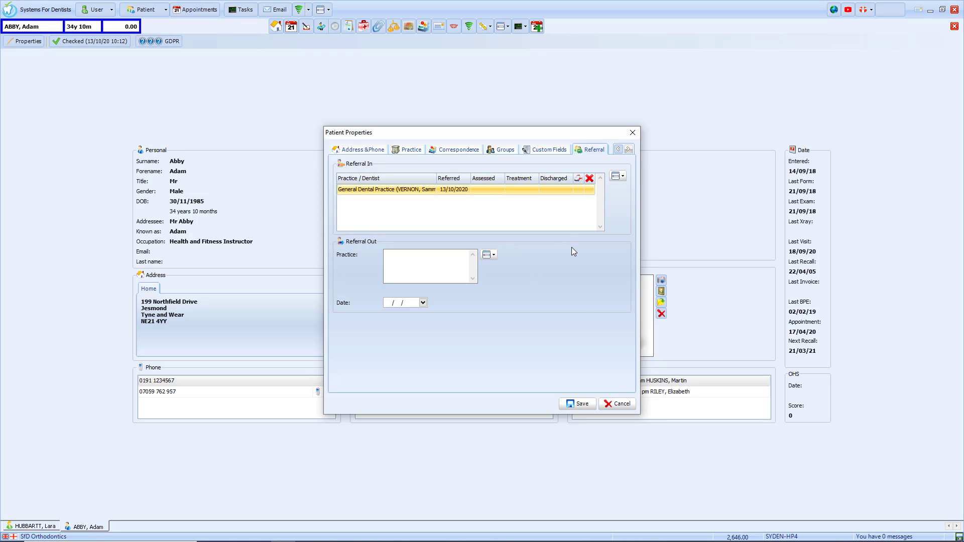
left_click(580, 404)
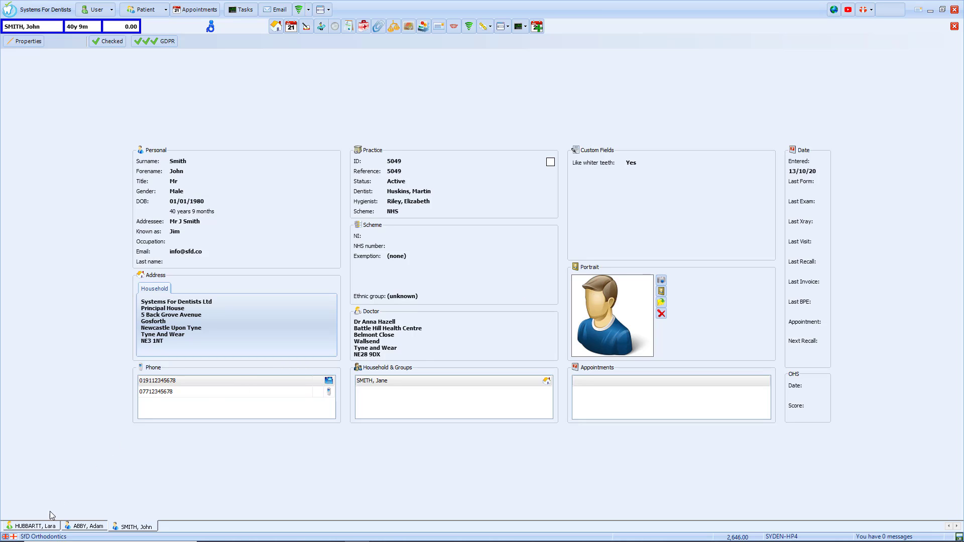
Step: Open the other patient's record from the bottom tab bar
left_click(42, 527)
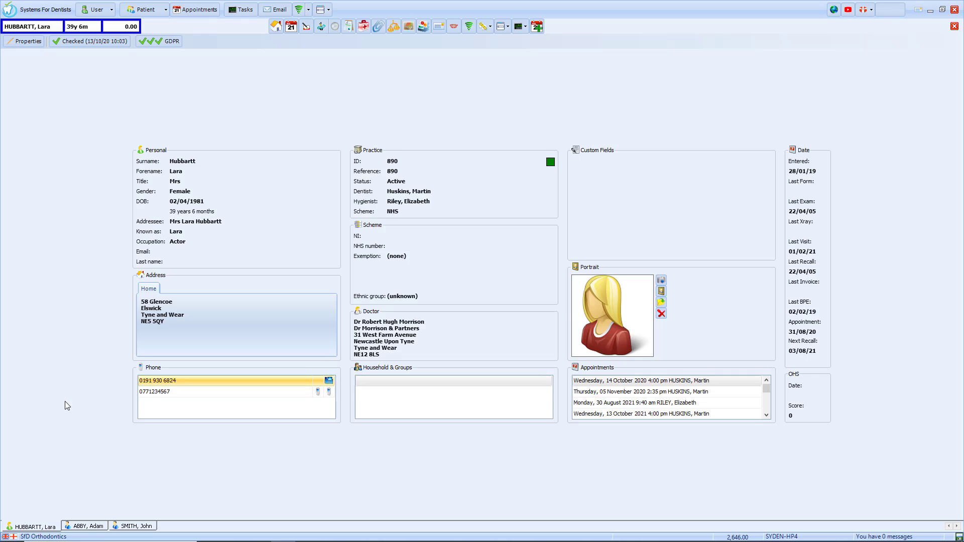
Step: Show the appointment history and the change log of the Monday 02 September 2019 DNA appointment
left_click(291, 27)
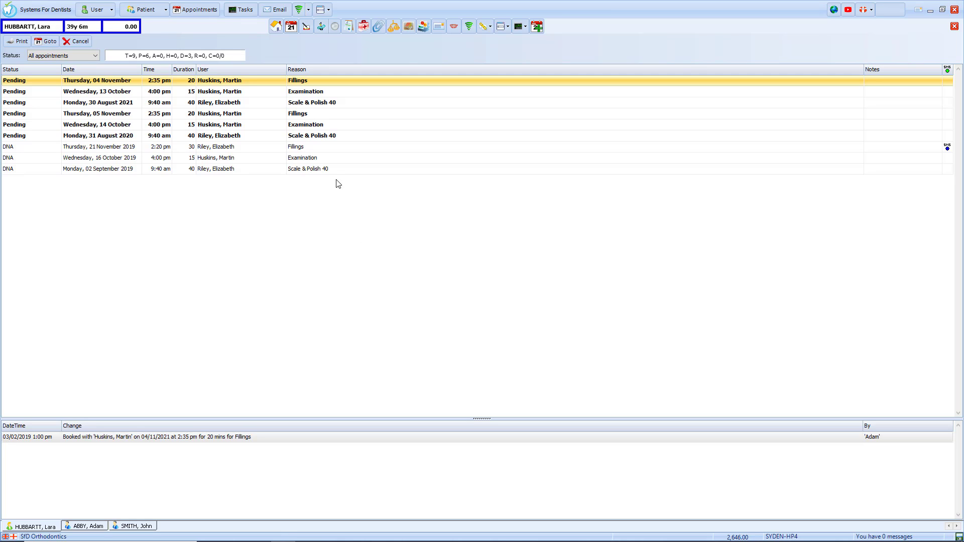
left_click(325, 169)
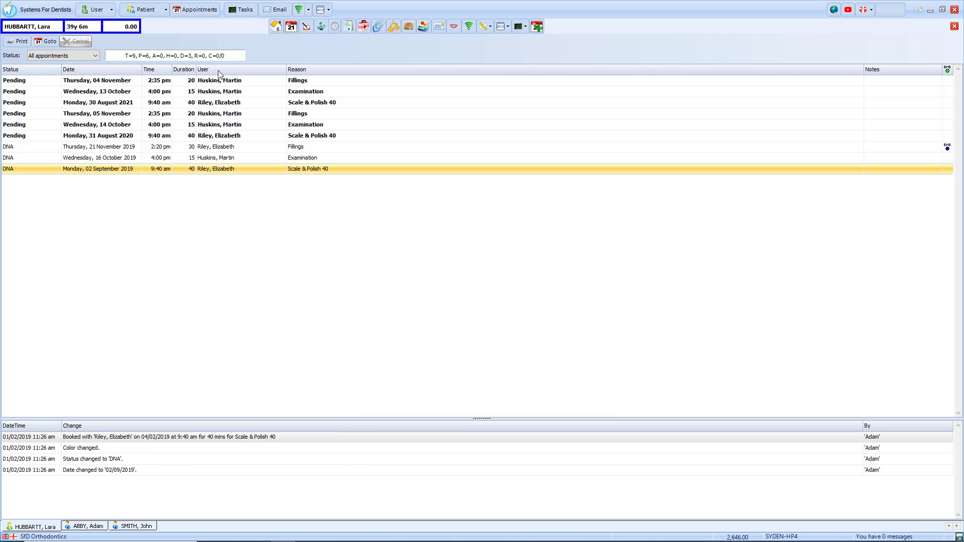
mouse_move(203, 59)
Step: Save a new medical assessment answering No throughout, except Yes to allergies with Penicillin
left_click(362, 27)
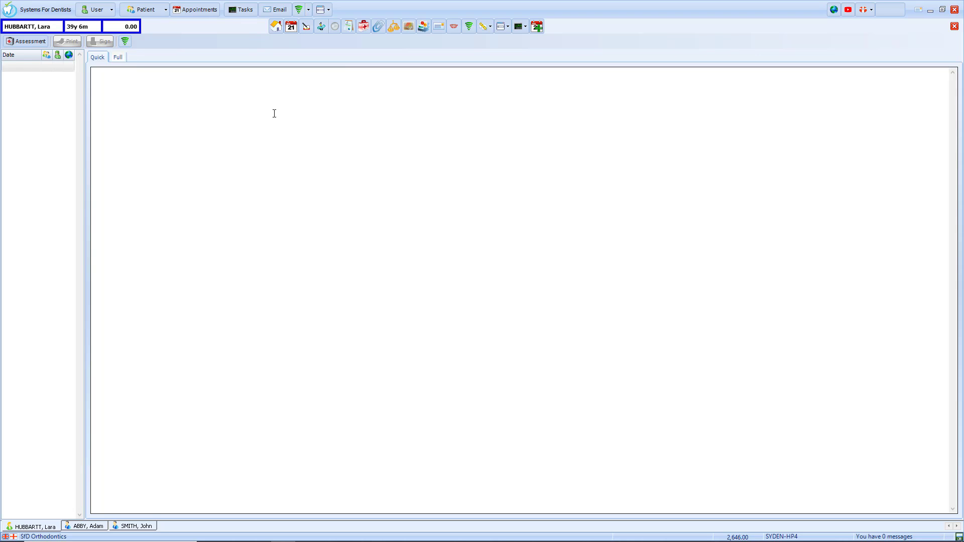
left_click(34, 41)
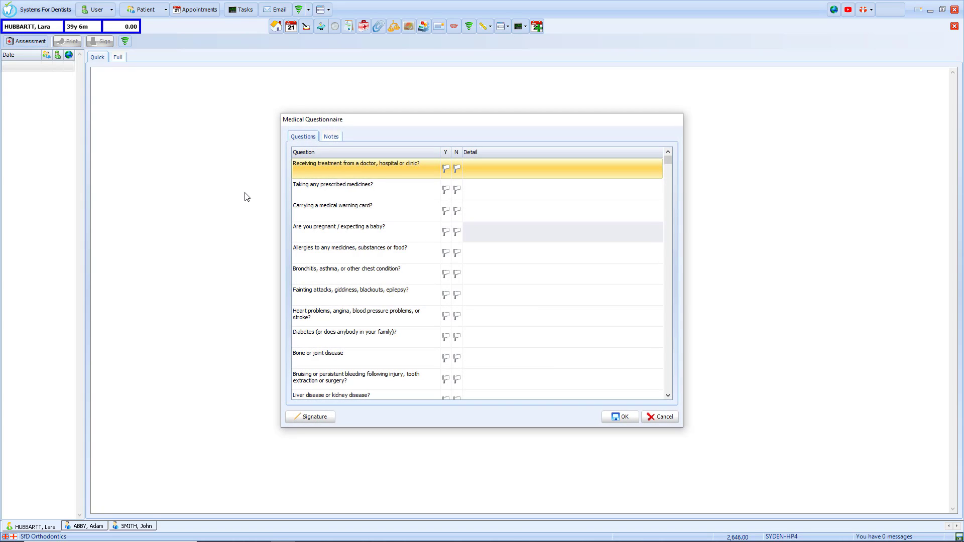
left_click(456, 168)
left_click(446, 253)
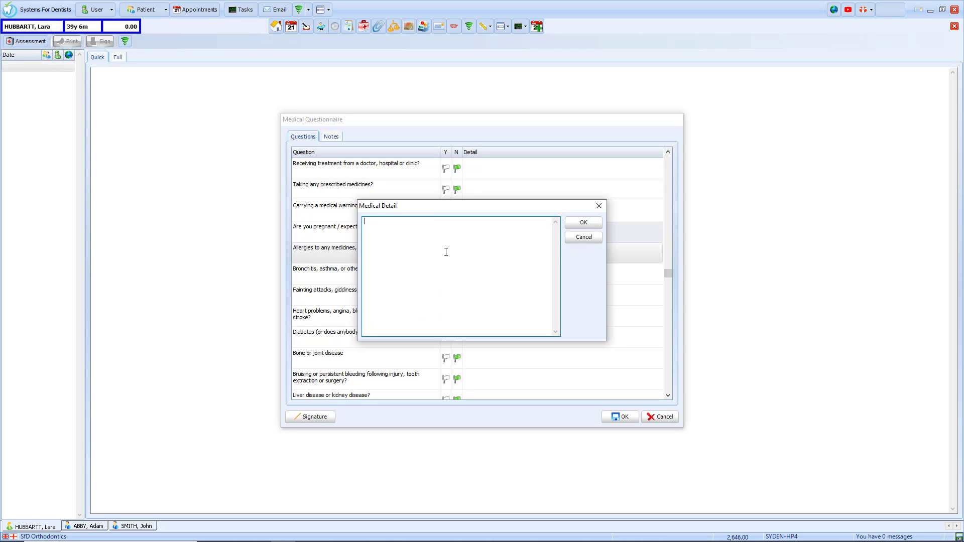
type("Penicillin")
left_click(582, 223)
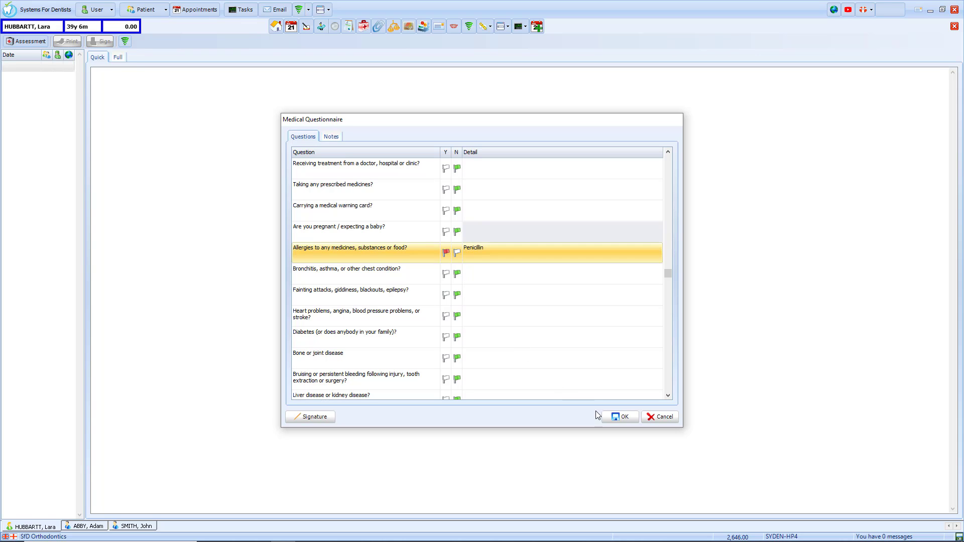
left_click(614, 417)
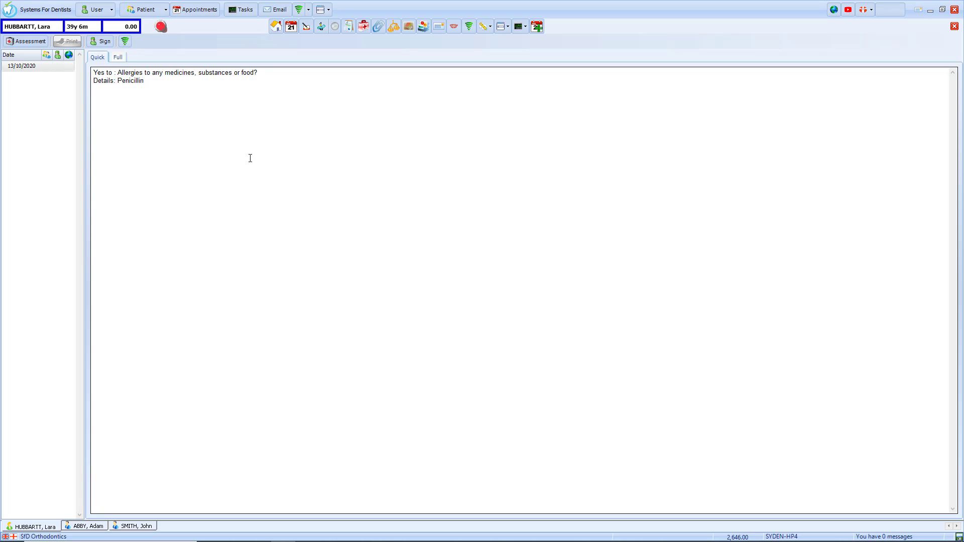
Step: View the Full questionnaire report, then bring up the empty Memo/Popup screen
left_click(115, 58)
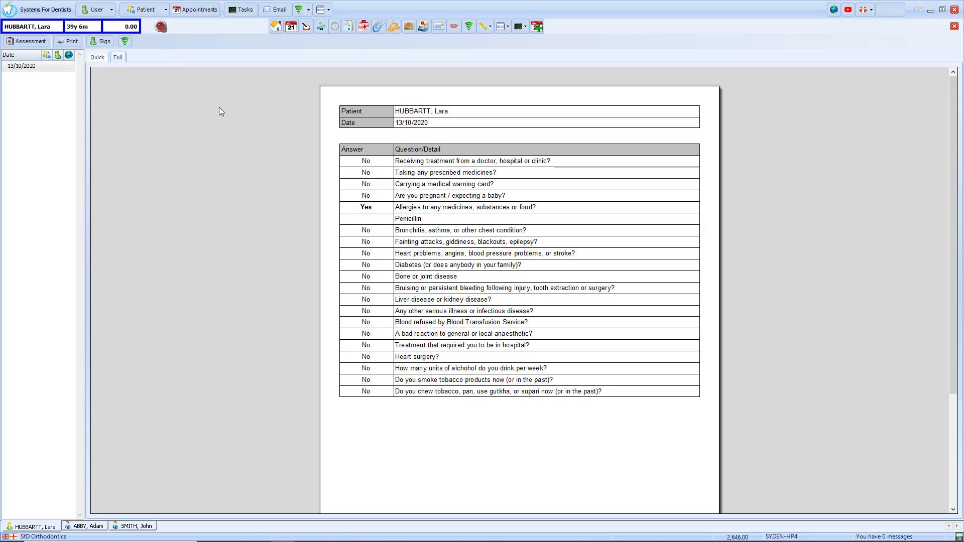
left_click(378, 27)
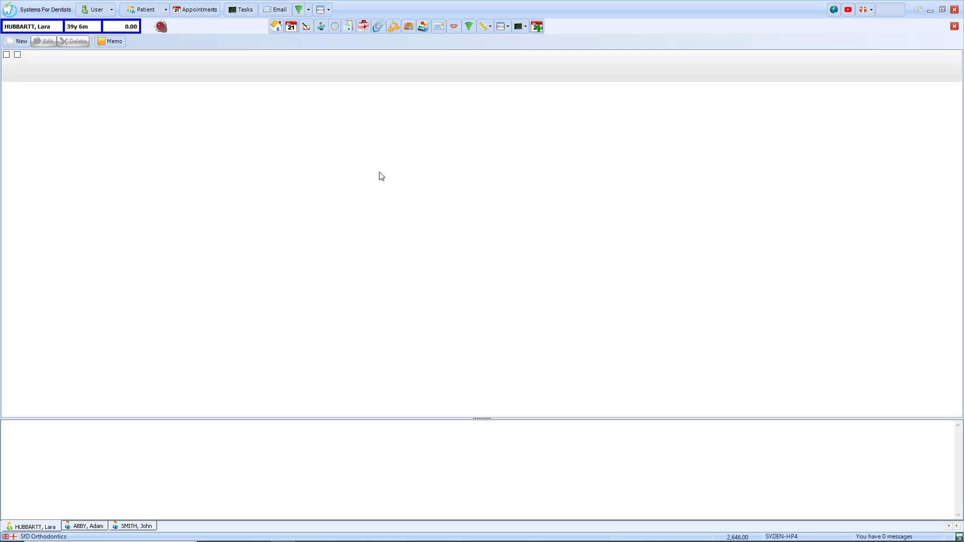
Step: Create a new yellow popup note with the pasted text 'Check patient's phone number' and save it
left_click(14, 44)
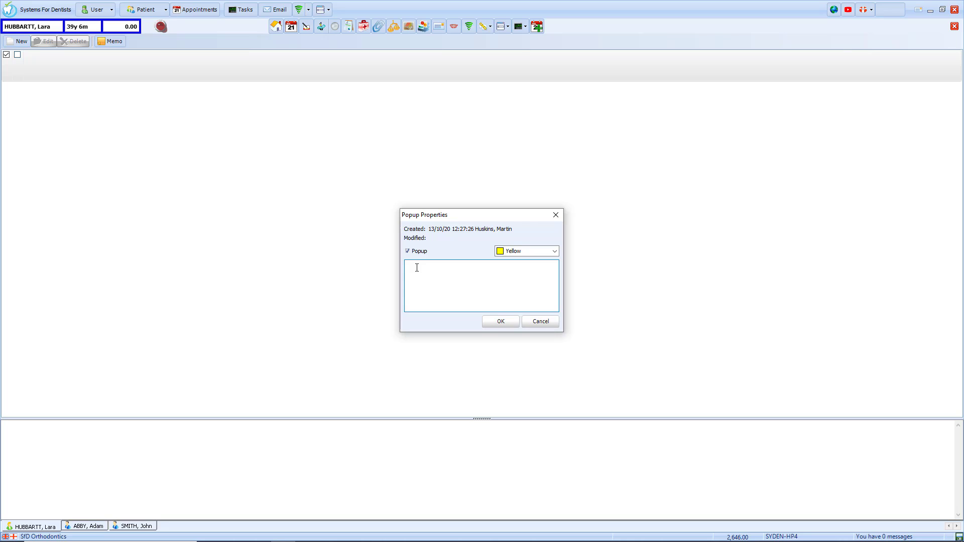
type("Check patient's phone number")
left_click(495, 326)
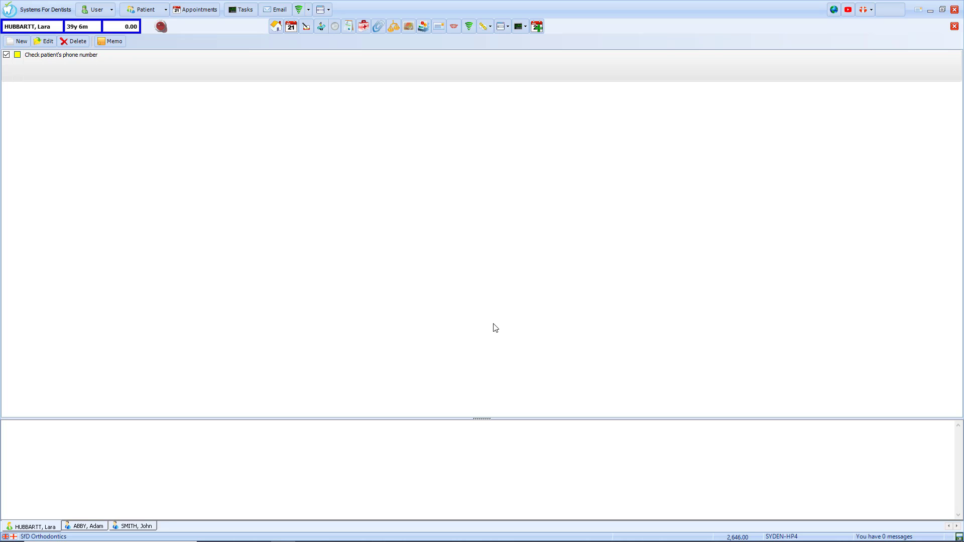
Step: Reopen the patient from recent patients, dismiss the popup note and allergy alert, then view her memos
left_click(954, 26)
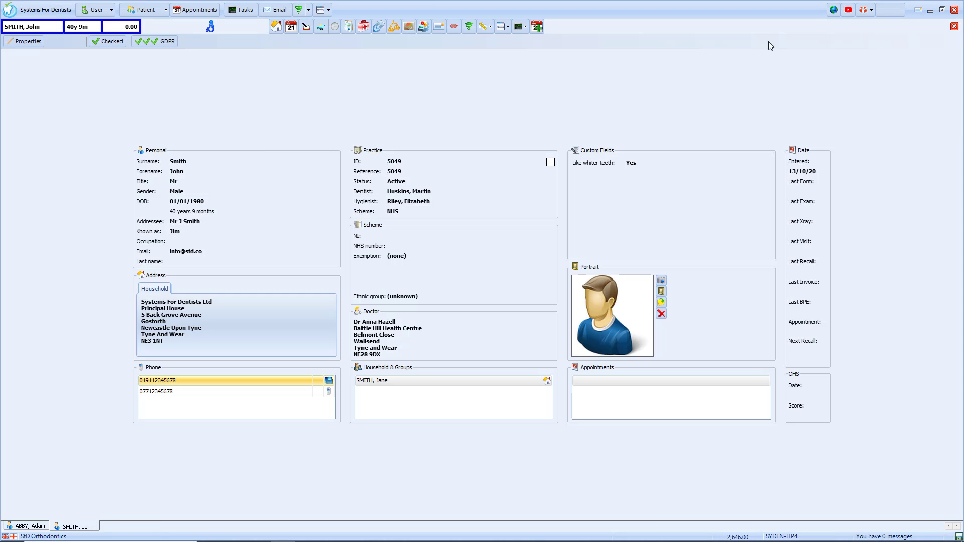
left_click(154, 10)
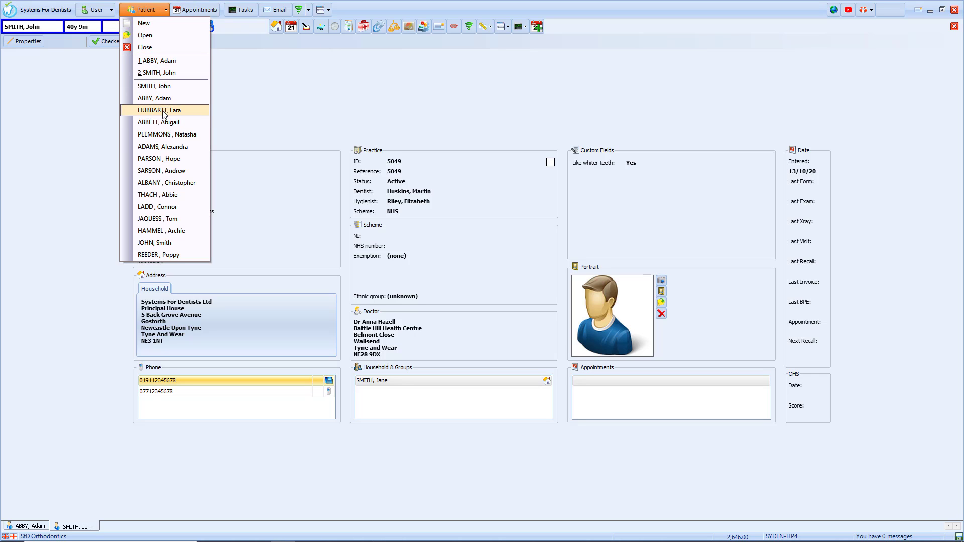
left_click(163, 115)
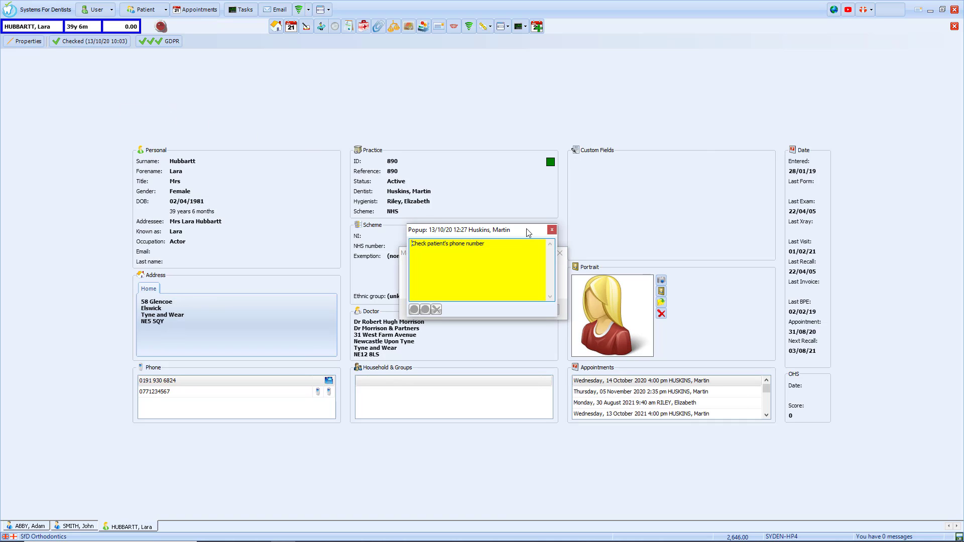
left_click(552, 230)
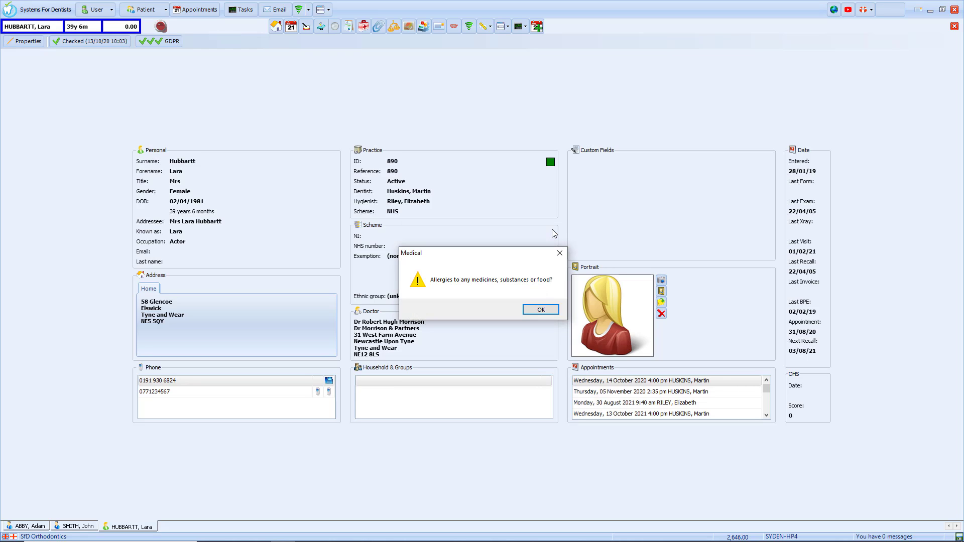
left_click(535, 312)
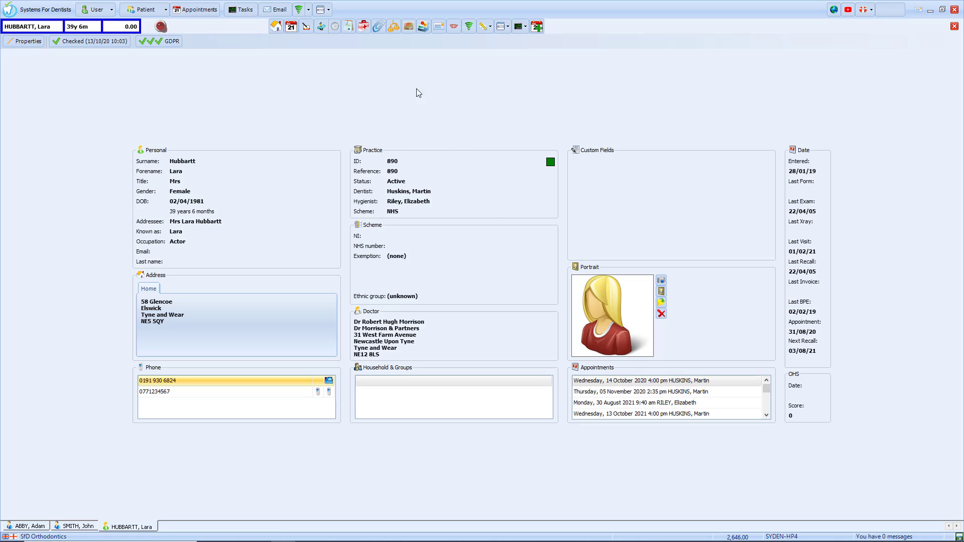
left_click(378, 27)
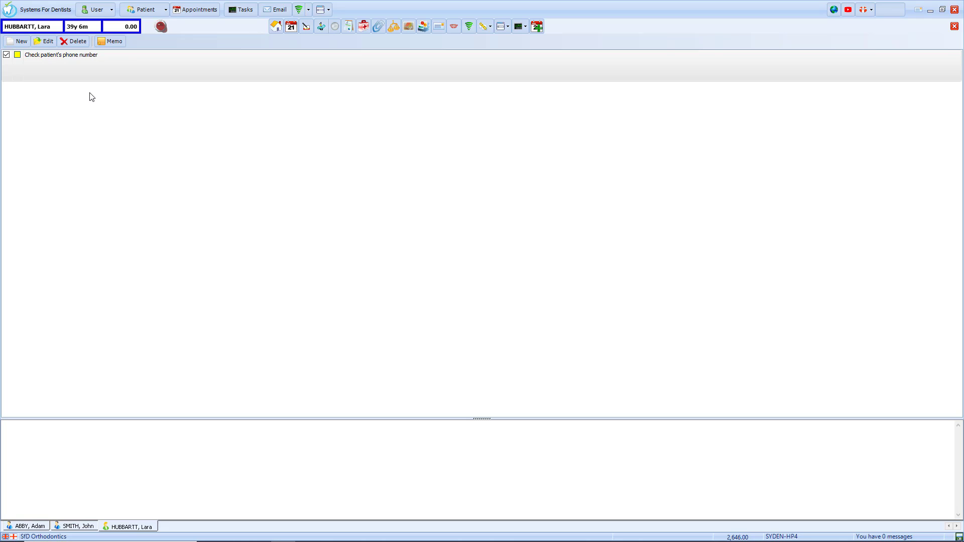
Step: Write and save the memo 'Nervous patient' in the patient's Patient Text
left_click(113, 41)
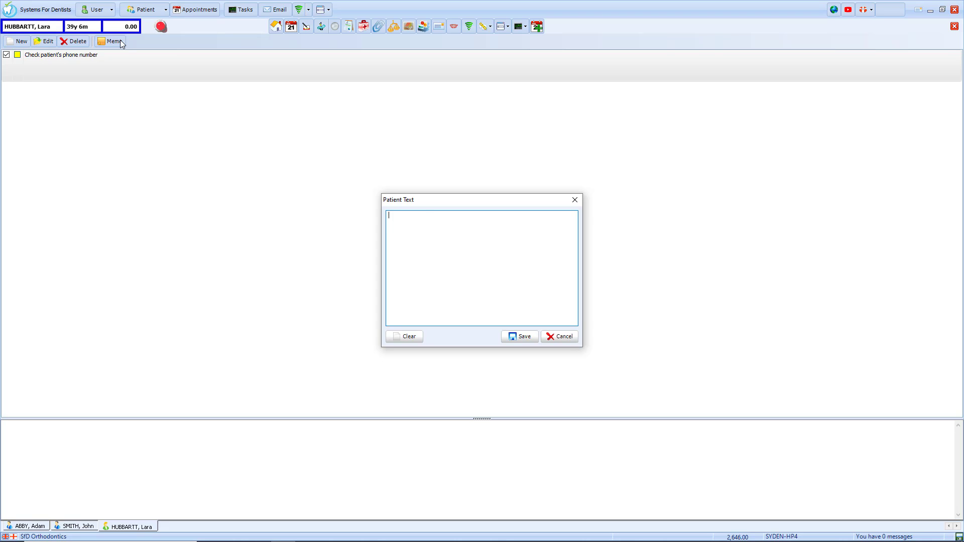
type("Nervous patient")
left_click(522, 337)
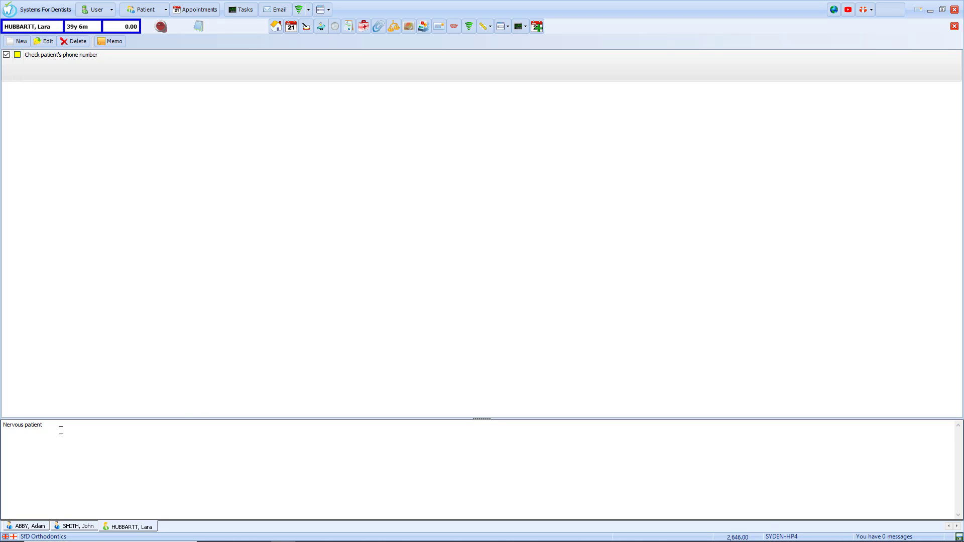
left_click_drag(60, 429, 2, 426)
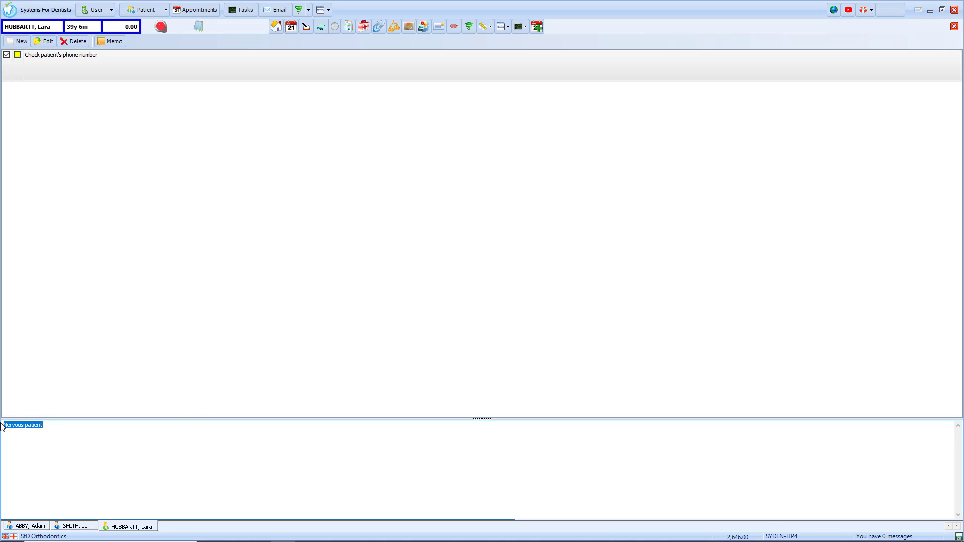
left_click(80, 436)
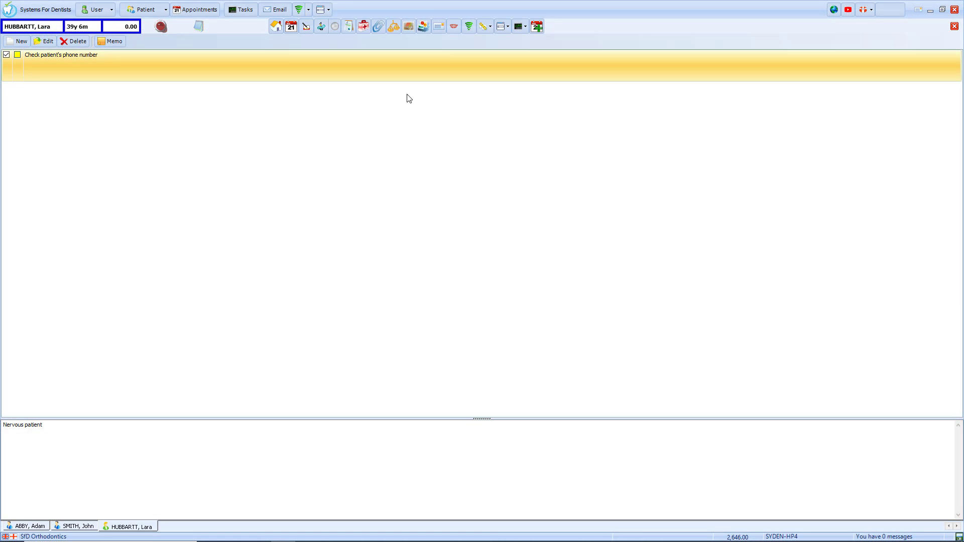
Step: Queue the Details, Medical, Patient Social History - V3 assessment, FP17PR and GDPR mobile forms
left_click(469, 27)
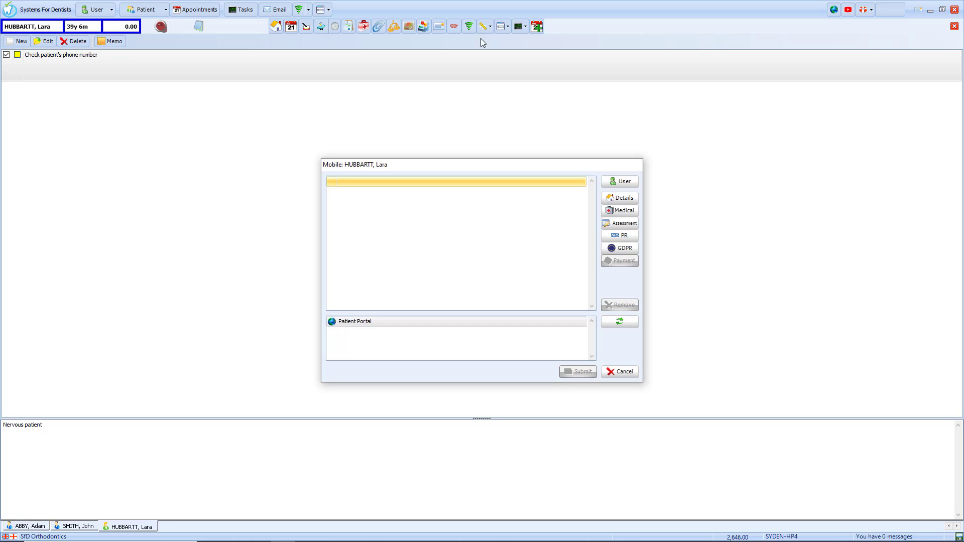
left_click(621, 198)
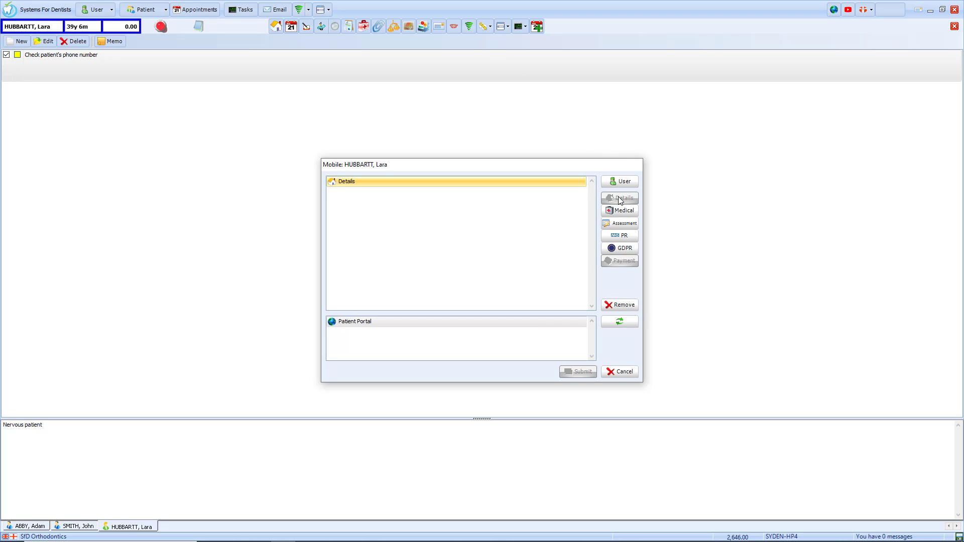
left_click(623, 210)
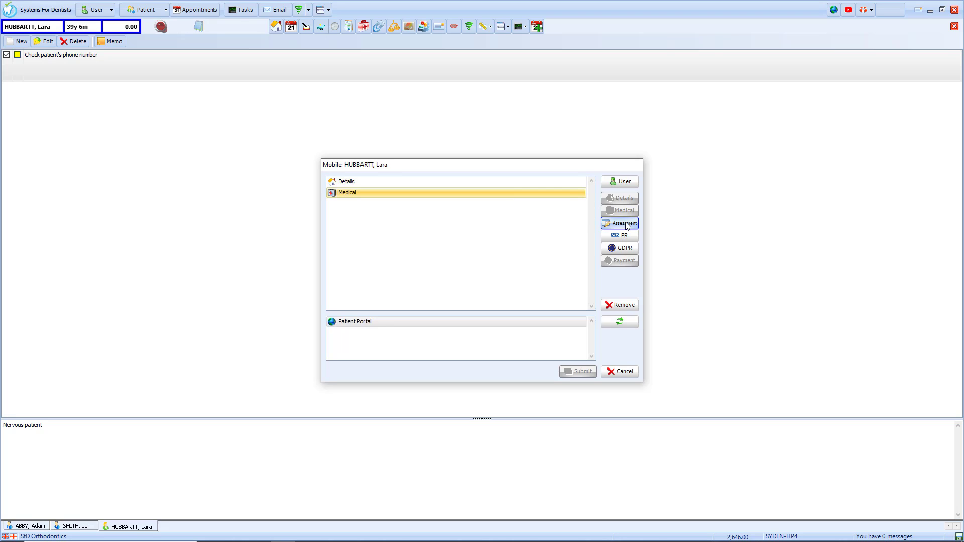
left_click(625, 224)
left_click(447, 194)
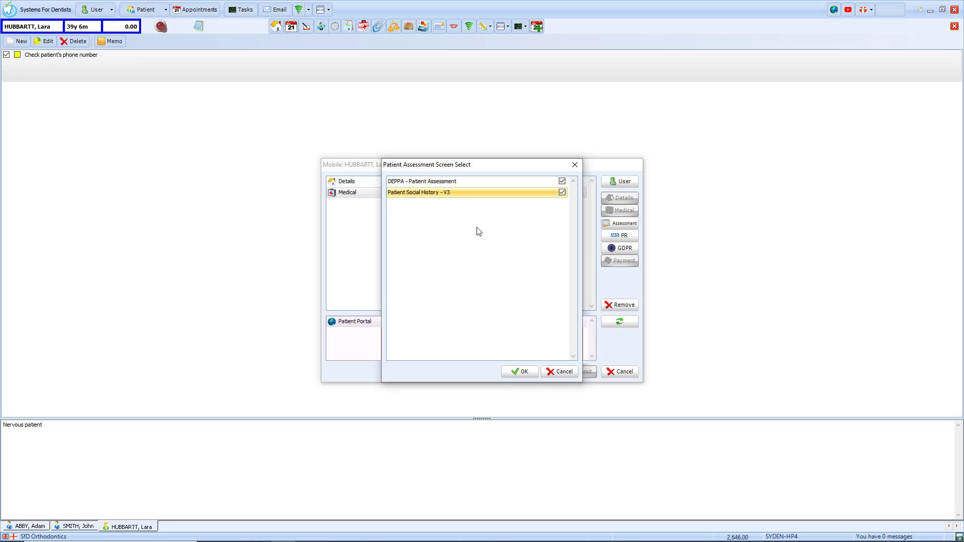
left_click(520, 371)
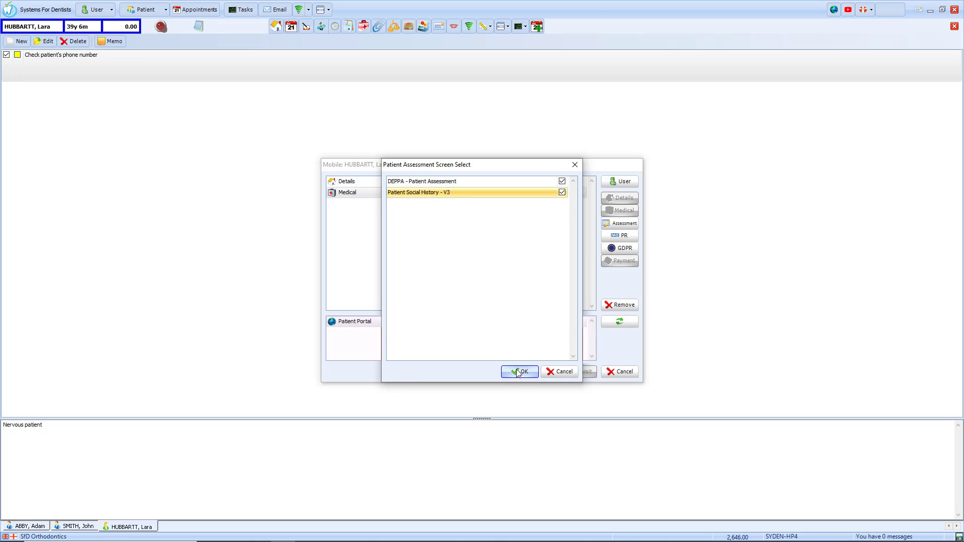
left_click(619, 236)
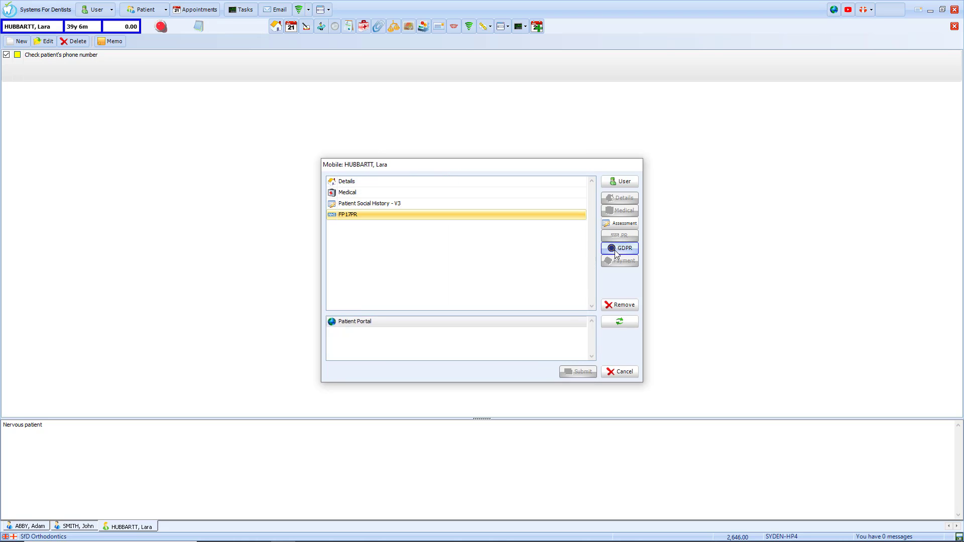
left_click(614, 249)
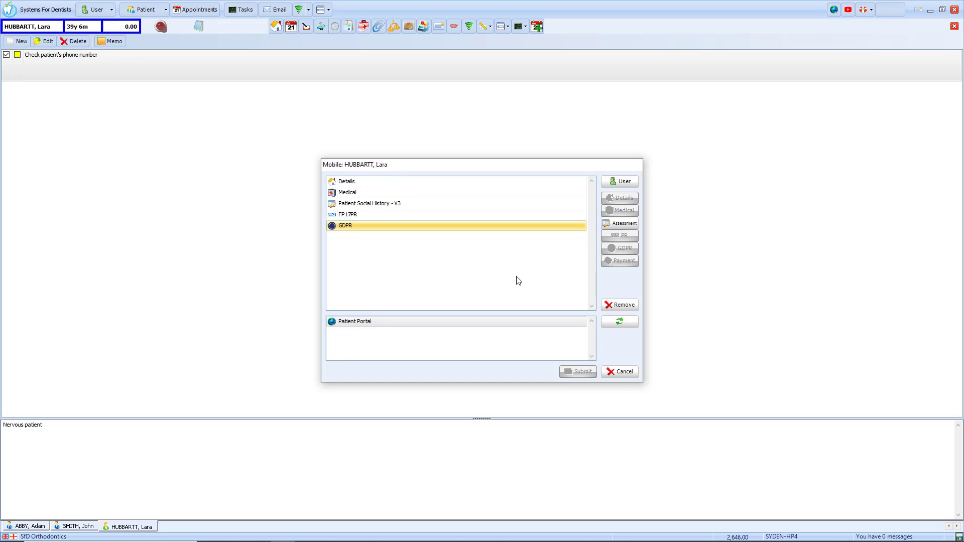